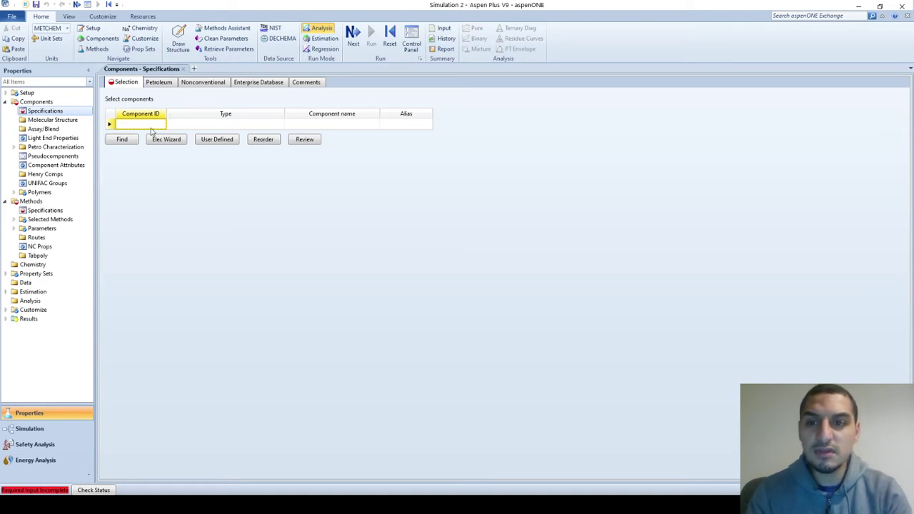
Add AIR as a component and review its pure component scalar parameters
{"action": "type", "text": "AIR"}
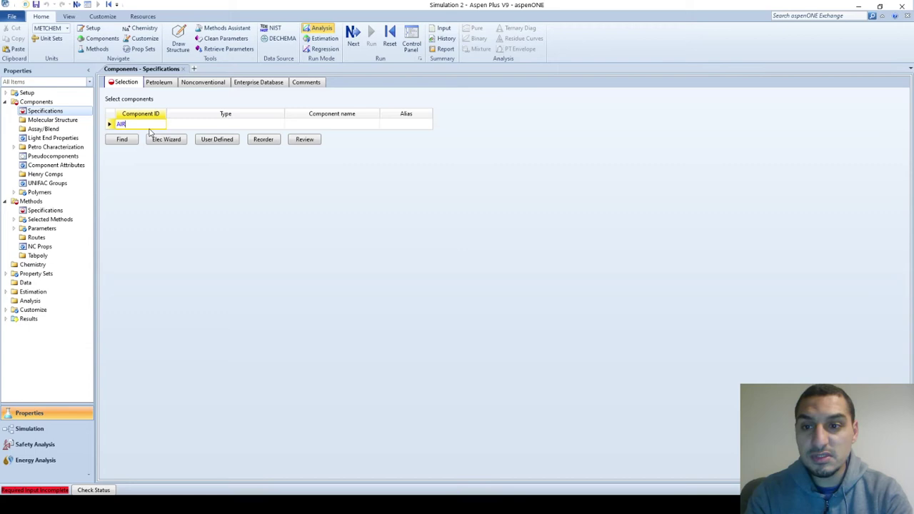
{"action": "key", "text": "Return"}
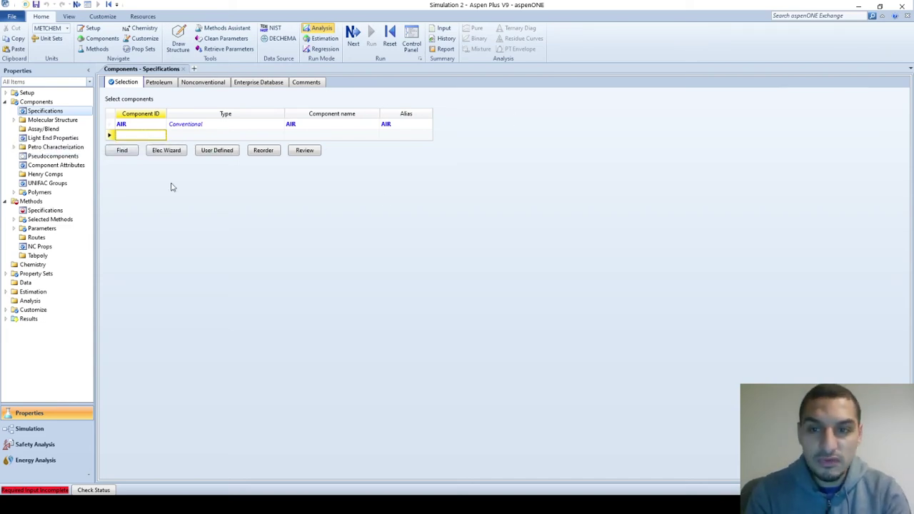
{"action": "left_click", "coordinate": [146, 127]}
{"action": "left_click", "coordinate": [305, 154]}
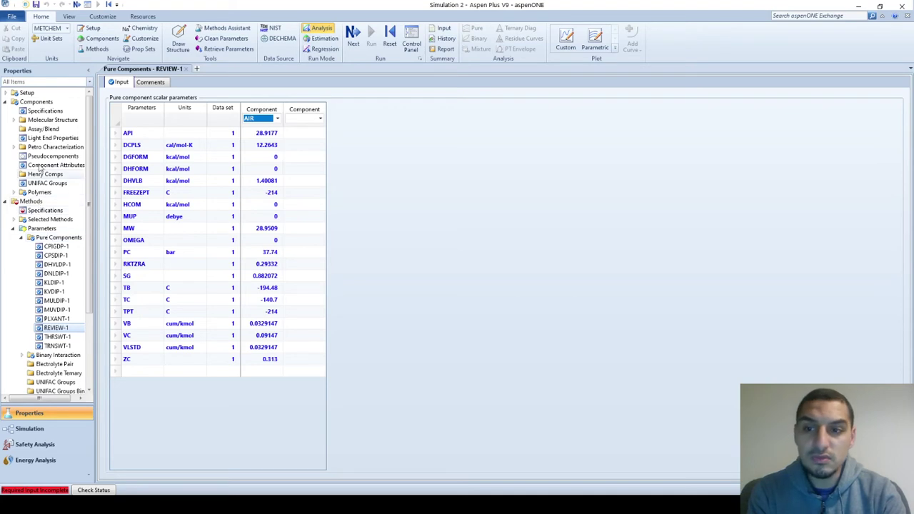
{"action": "left_click", "coordinate": [35, 112]}
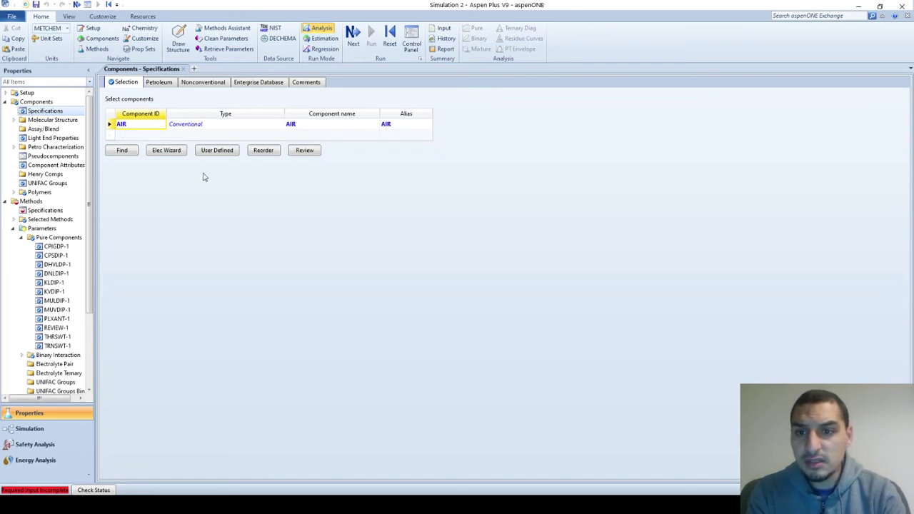
Set the global property method to PENG-ROB
{"action": "left_click", "coordinate": [30, 202]}
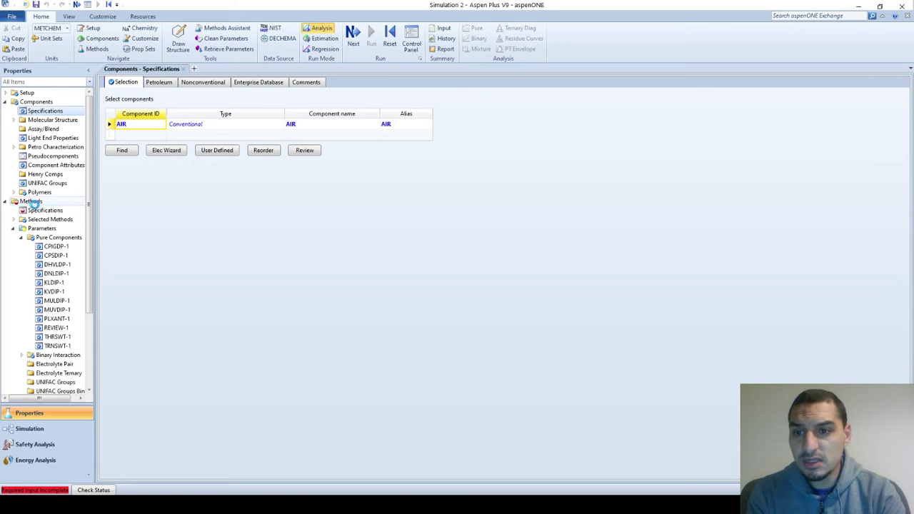
{"action": "left_click", "coordinate": [256, 112]}
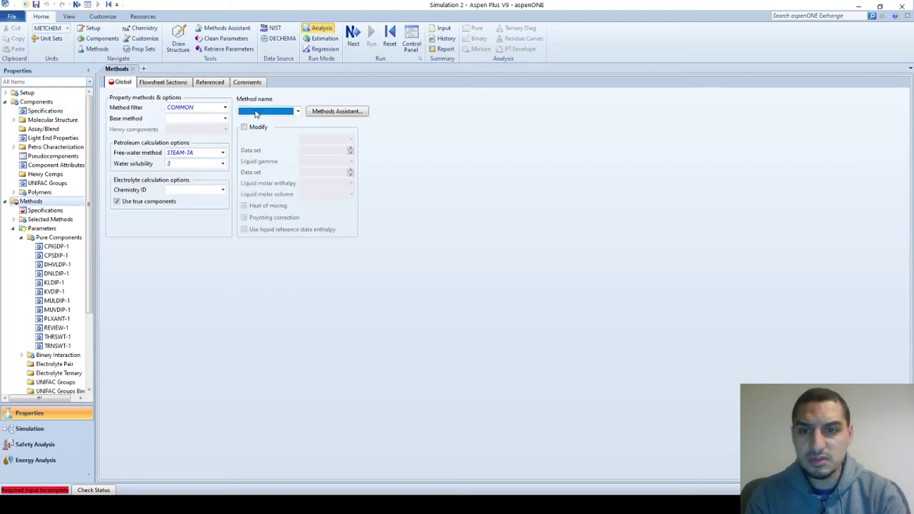
{"action": "type", "text": "PENG-ROB"}
{"action": "key", "text": "Return"}
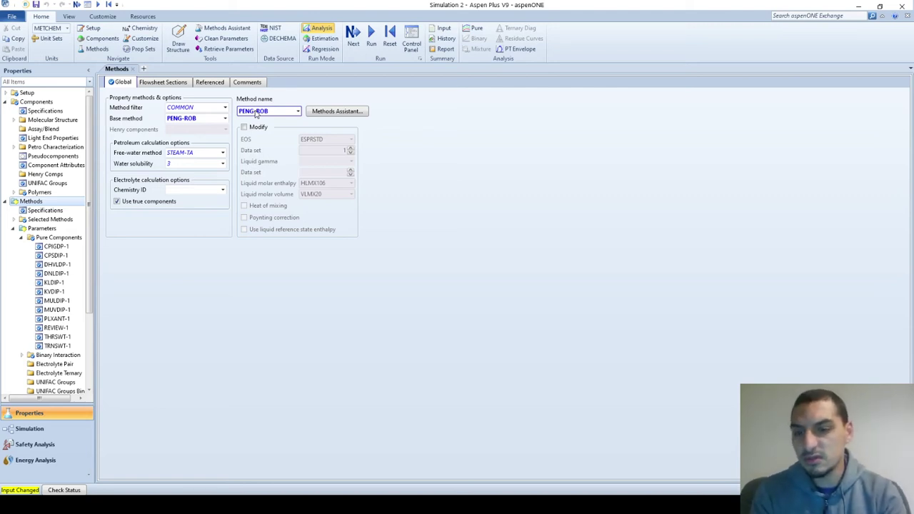
In the simulation environment, place a material stream on the flowsheet and name it FEED
{"action": "left_click", "coordinate": [22, 428]}
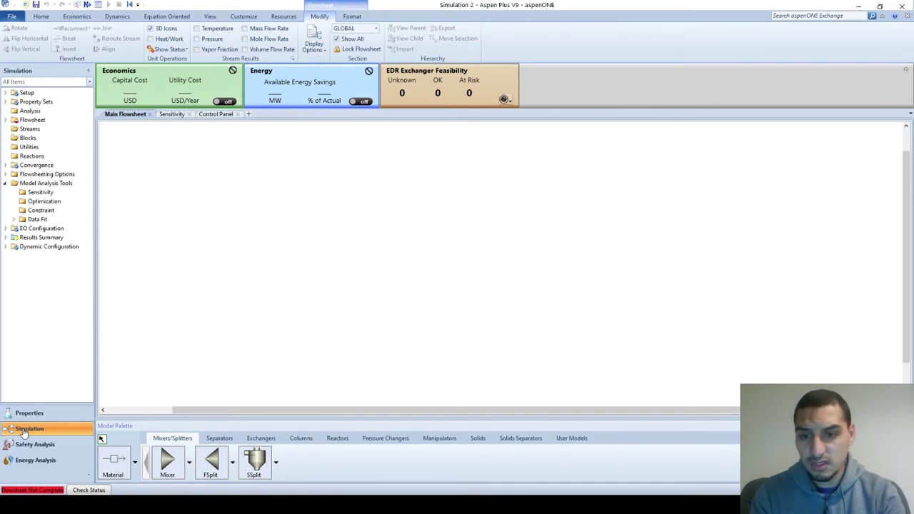
{"action": "left_click", "coordinate": [127, 455]}
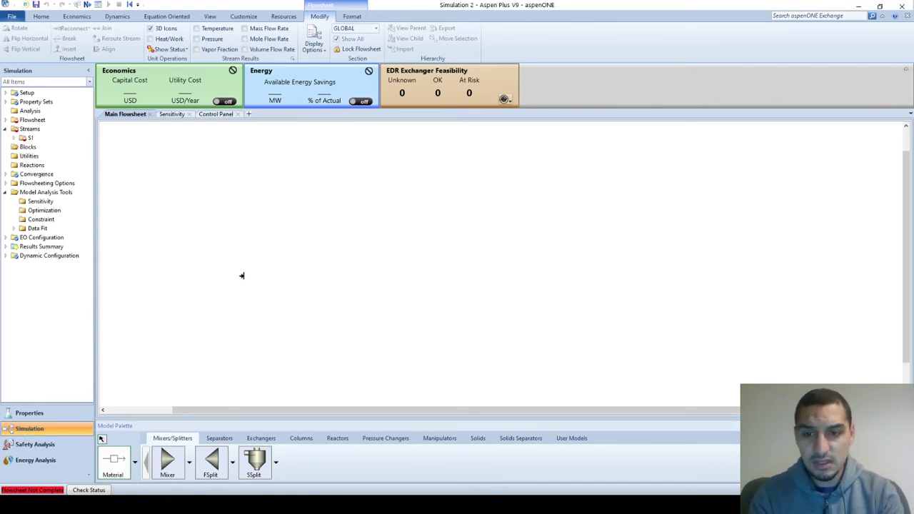
{"action": "left_click_drag", "start_coordinate": [241, 275], "coordinate": [357, 277]}
{"action": "left_click", "coordinate": [302, 277]}
{"action": "type", "text": "FE"}
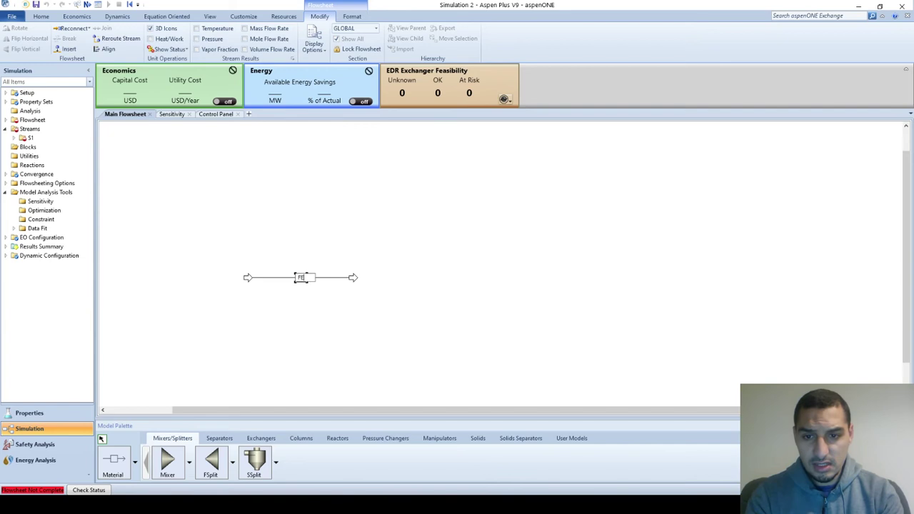
{"action": "type", "text": "ED"}
{"action": "key", "text": "Return"}
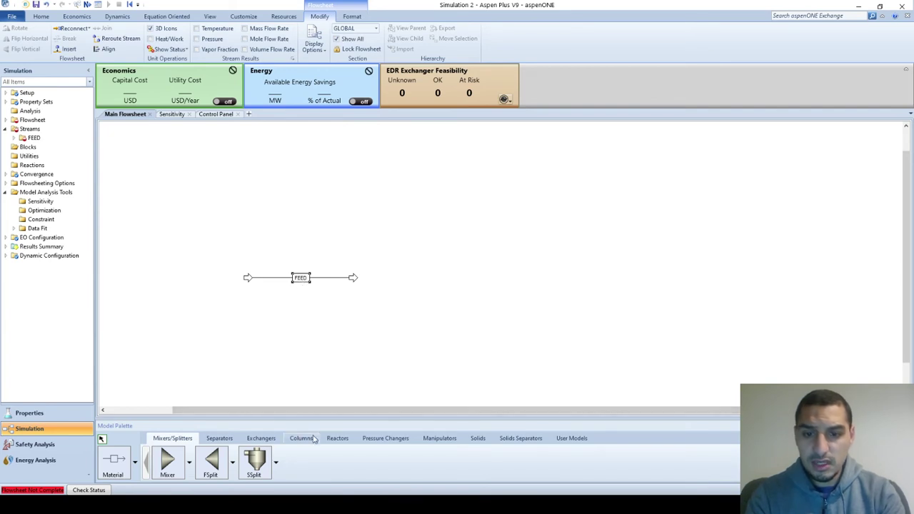
Place a Compr block beside the FEED stream and connect FEED to its inlet
{"action": "left_click", "coordinate": [385, 438]}
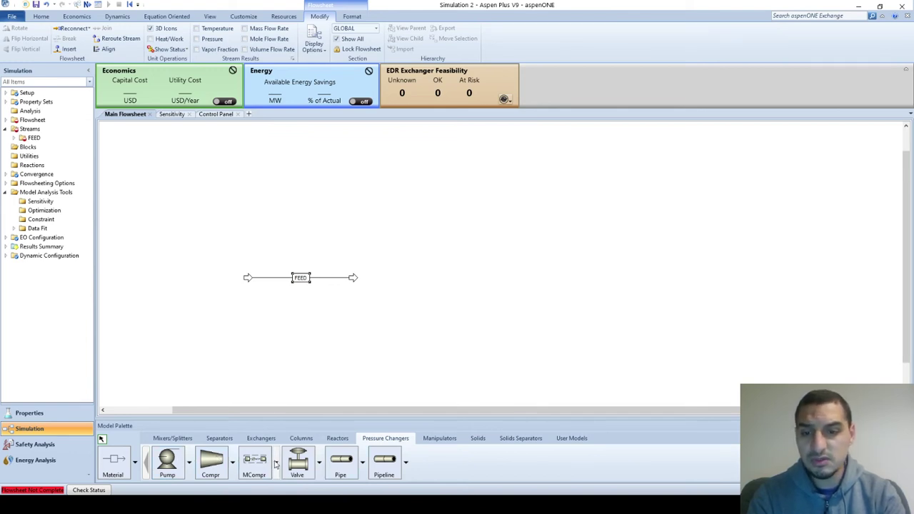
{"action": "left_click", "coordinate": [212, 463]}
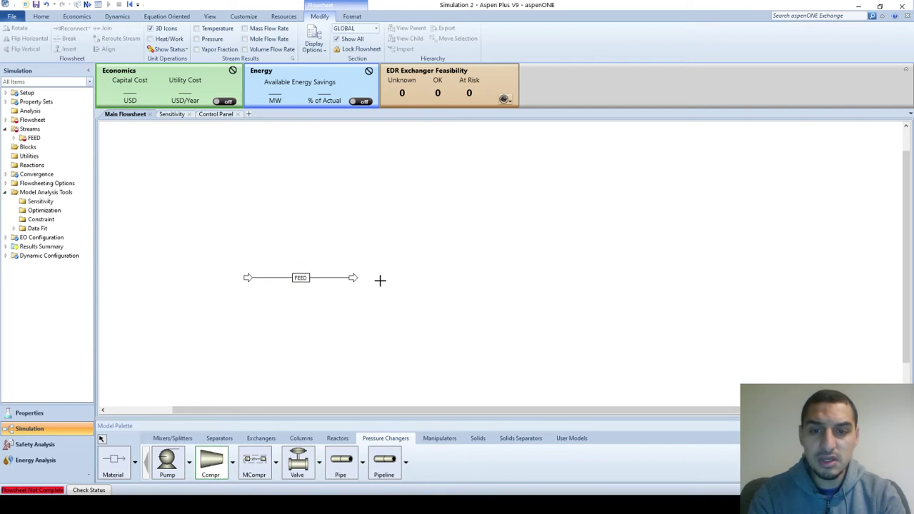
{"action": "left_click", "coordinate": [379, 279]}
{"action": "left_click_drag", "start_coordinate": [352, 280], "coordinate": [362, 261]}
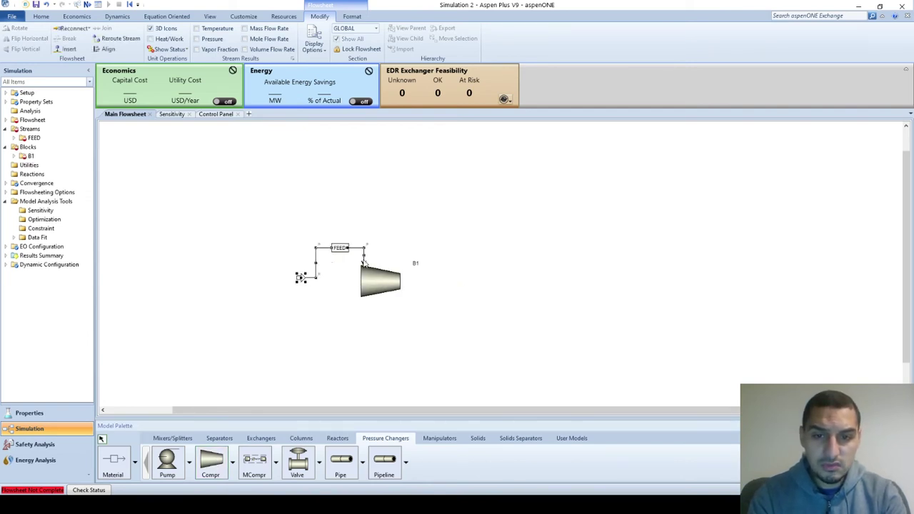
Draw a material stream from the compressor's required product port and name it PROD
{"action": "left_click", "coordinate": [120, 458]}
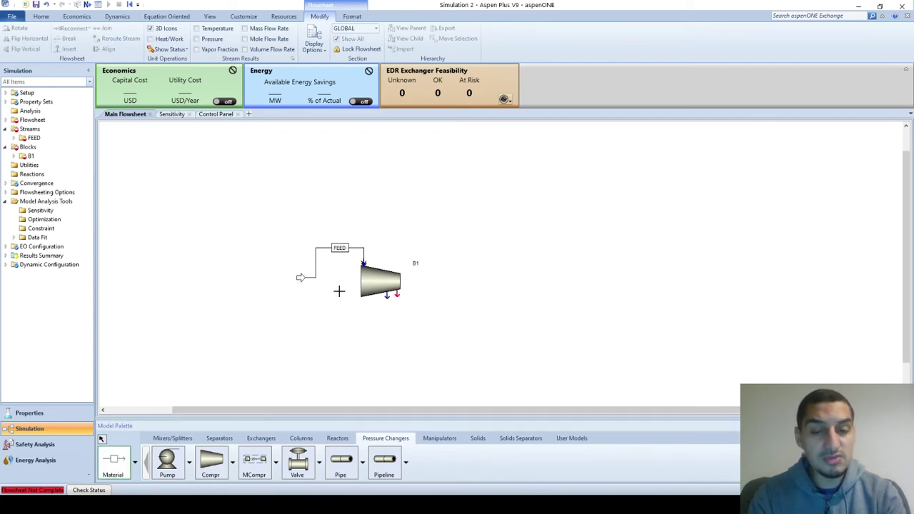
{"action": "left_click", "coordinate": [396, 294]}
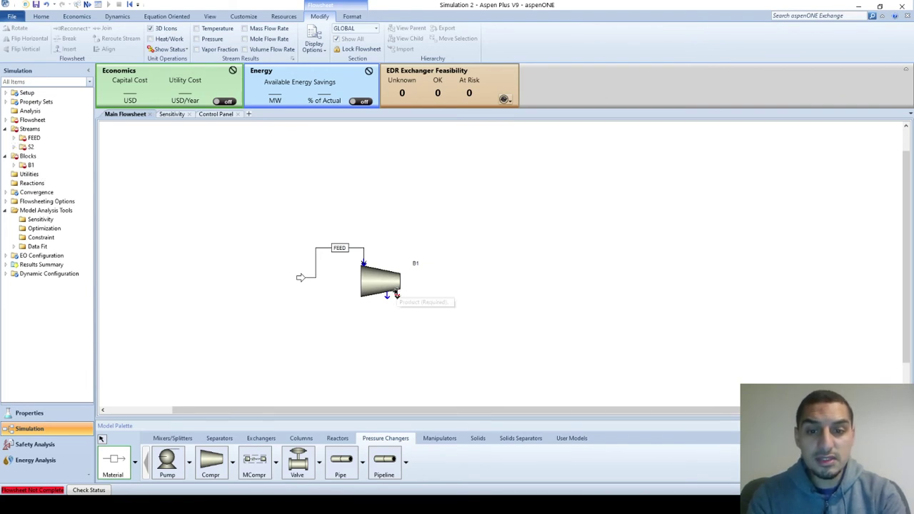
{"action": "left_click", "coordinate": [448, 328]}
{"action": "right_click", "coordinate": [425, 304]}
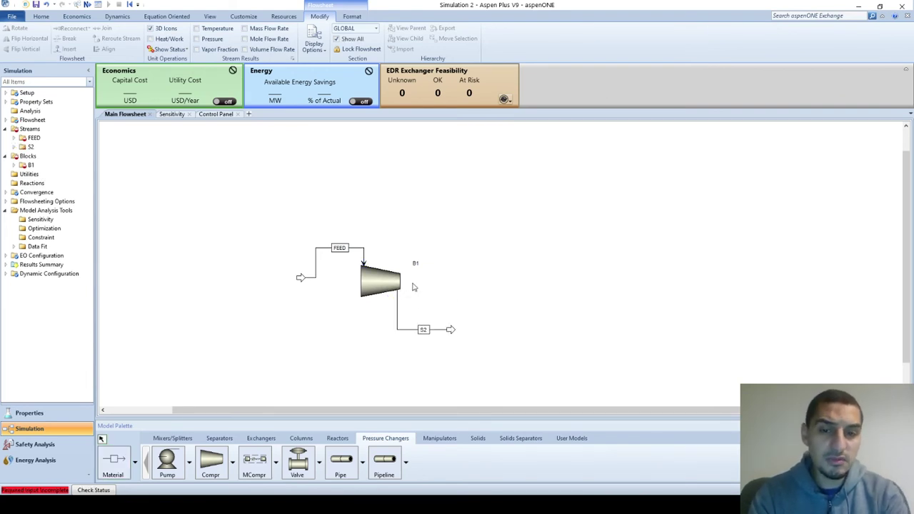
{"action": "left_click", "coordinate": [423, 329]}
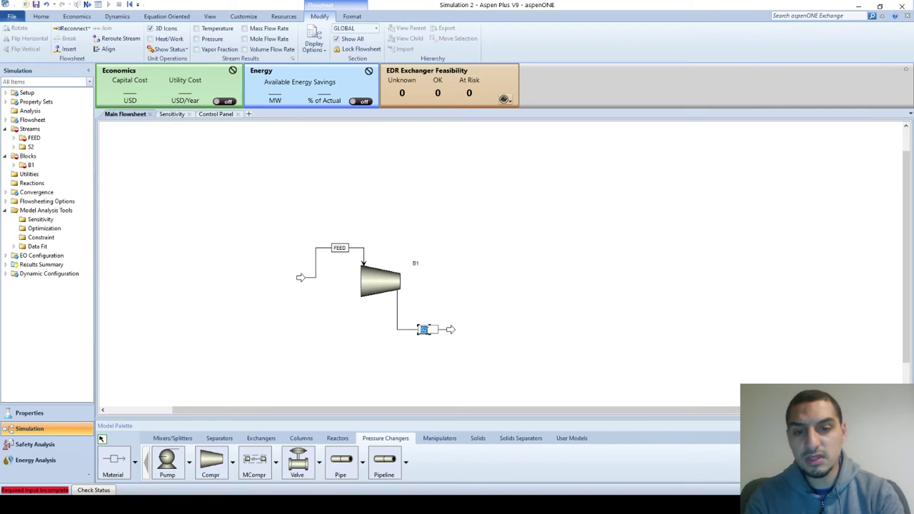
{"action": "type", "text": "PROD"}
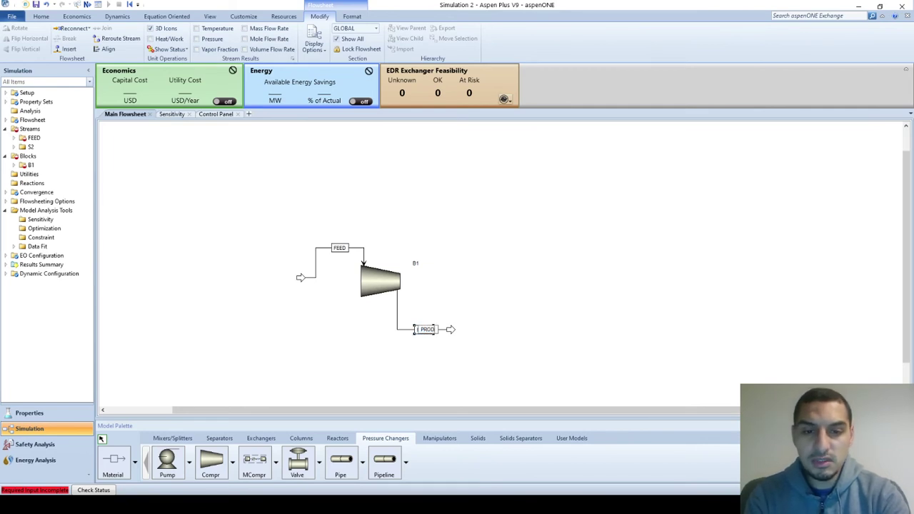
{"action": "key", "text": "Return"}
Rename the compressor block as COMP
{"action": "left_click", "coordinate": [416, 265]}
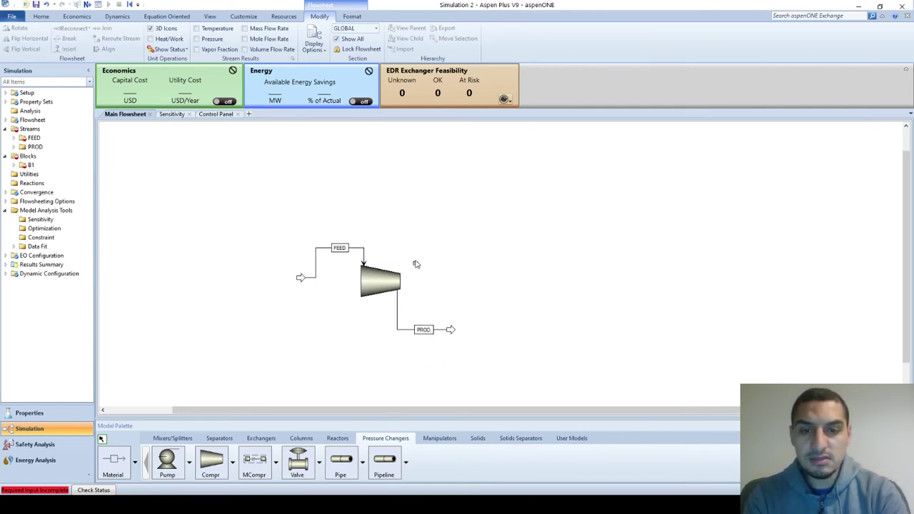
{"action": "left_click", "coordinate": [416, 265]}
{"action": "type", "text": "COMP"}
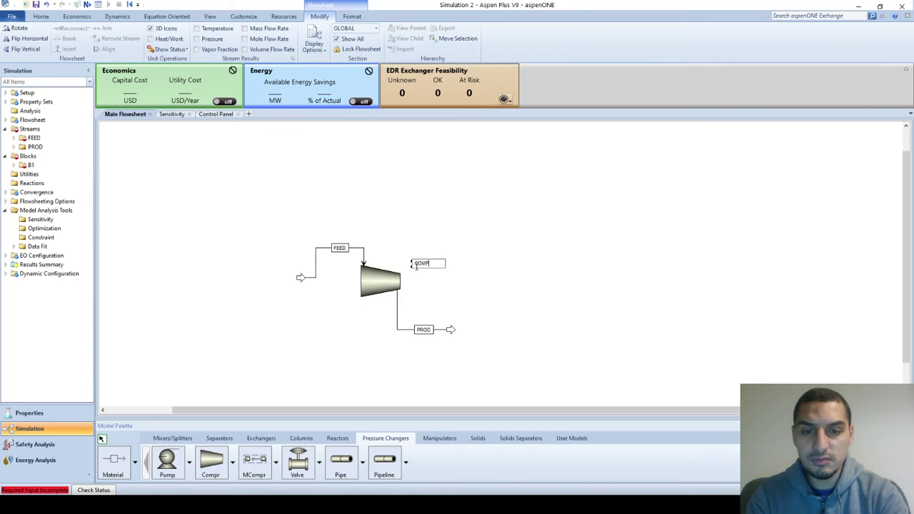
{"action": "key", "text": "Return"}
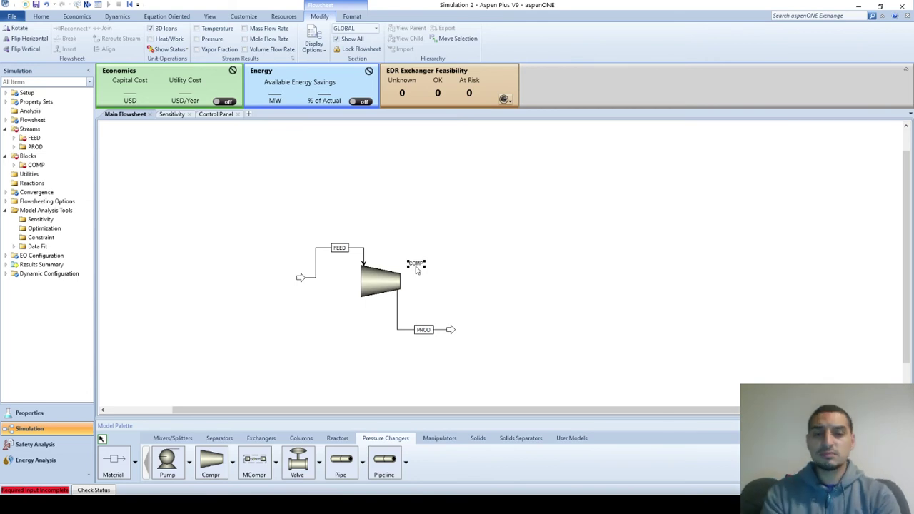
Open the COMP block's specifications and compare the outlet options of the Compressor and Turbine models
{"action": "left_click", "coordinate": [375, 281]}
{"action": "double_click", "coordinate": [375, 281]}
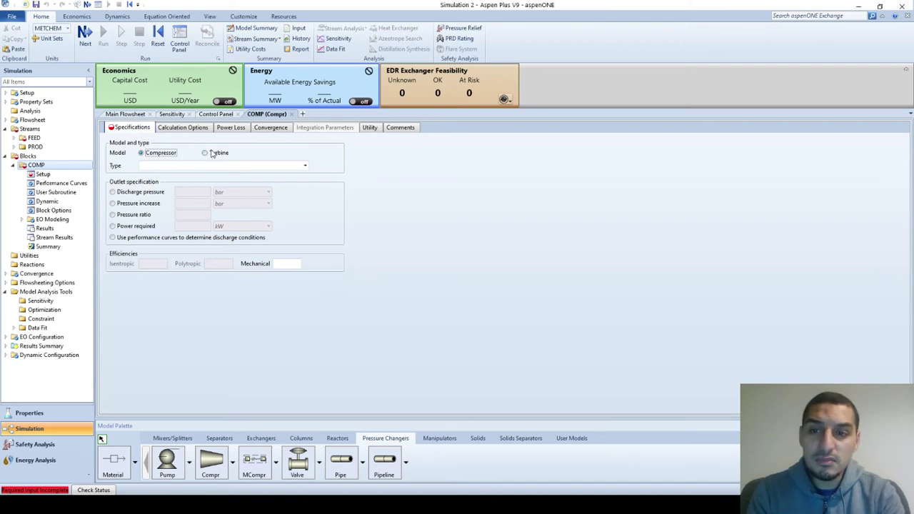
{"action": "left_click", "coordinate": [254, 152]}
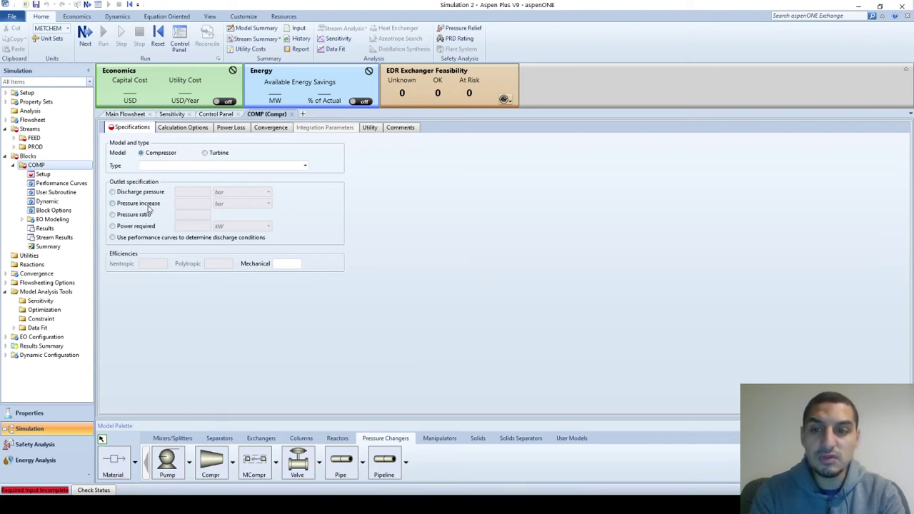
{"action": "left_click", "coordinate": [204, 153]}
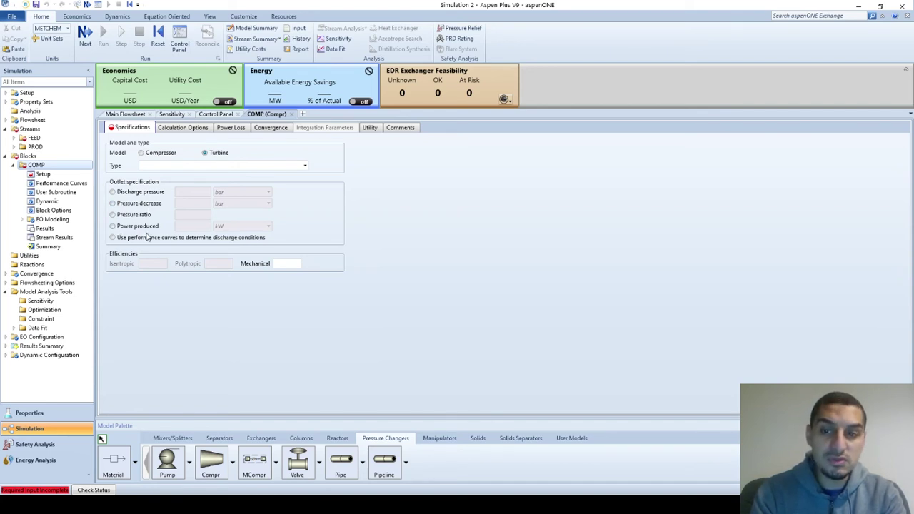
{"action": "left_click", "coordinate": [159, 154]}
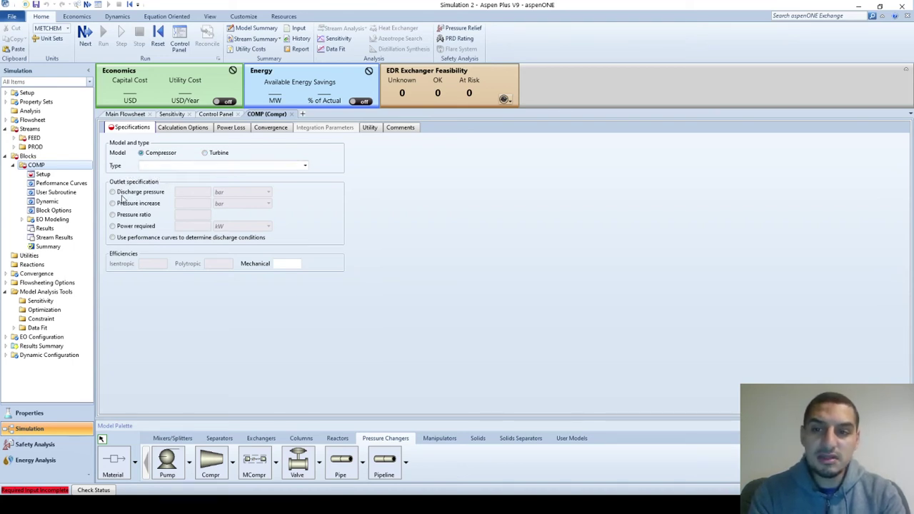
Specify the FEED stream at 25 C and 1 atm with a total mole flow of 1000 kmol/hr
{"action": "left_click", "coordinate": [130, 115]}
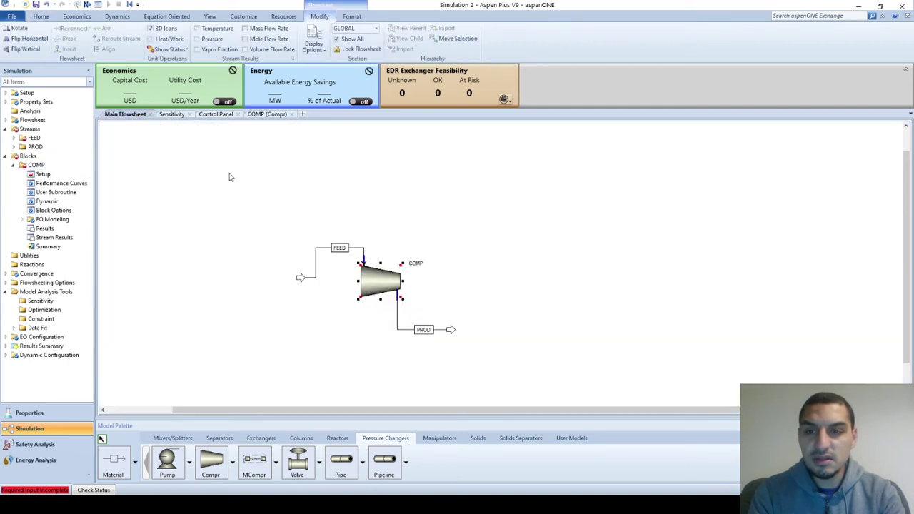
{"action": "double_click", "coordinate": [316, 259]}
{"action": "left_click", "coordinate": [196, 187]}
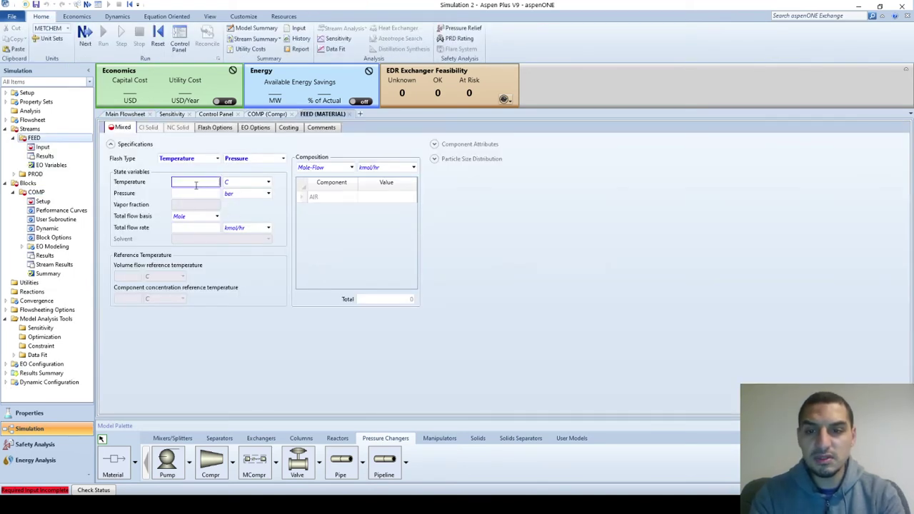
{"action": "type", "text": "25"}
{"action": "key", "text": "Tab"}
{"action": "key", "text": "Tab"}
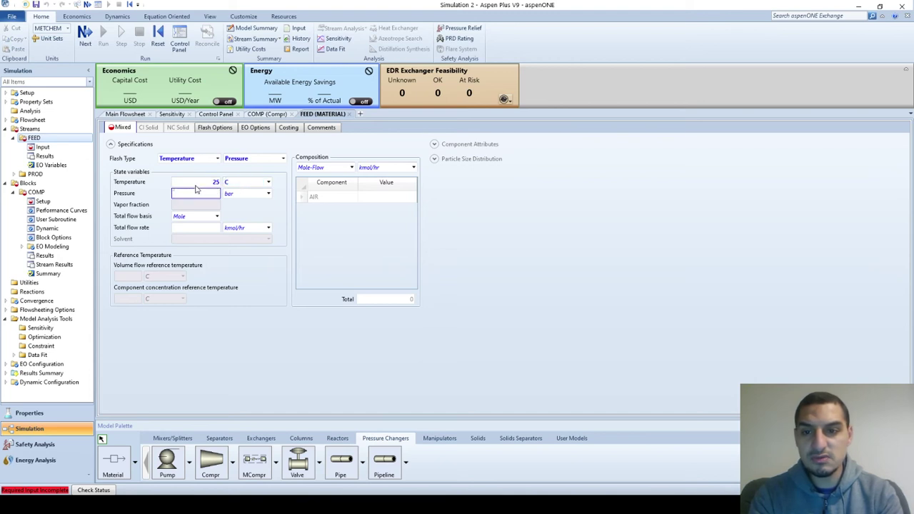
{"action": "type", "text": "1"}
{"action": "key", "text": "Tab"}
{"action": "type", "text": "atm"}
{"action": "key", "text": "Tab"}
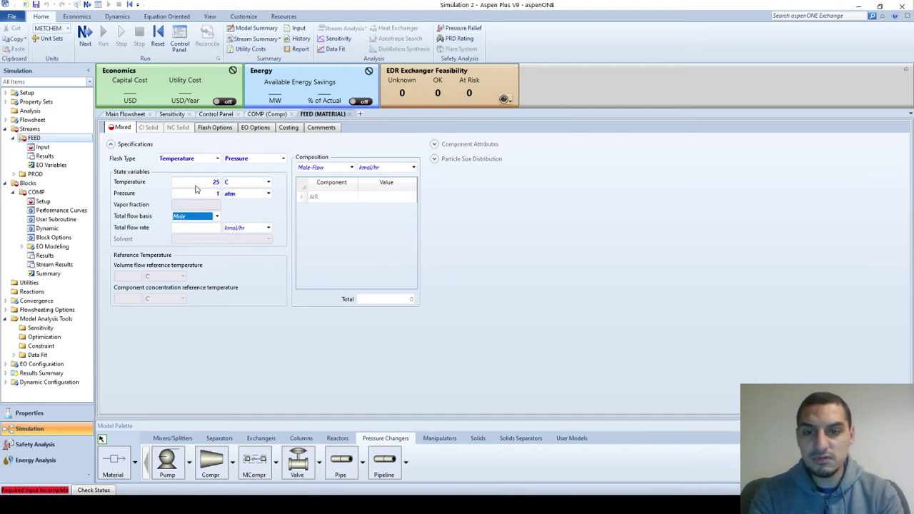
{"action": "key", "text": "Tab"}
{"action": "type", "text": "1000"}
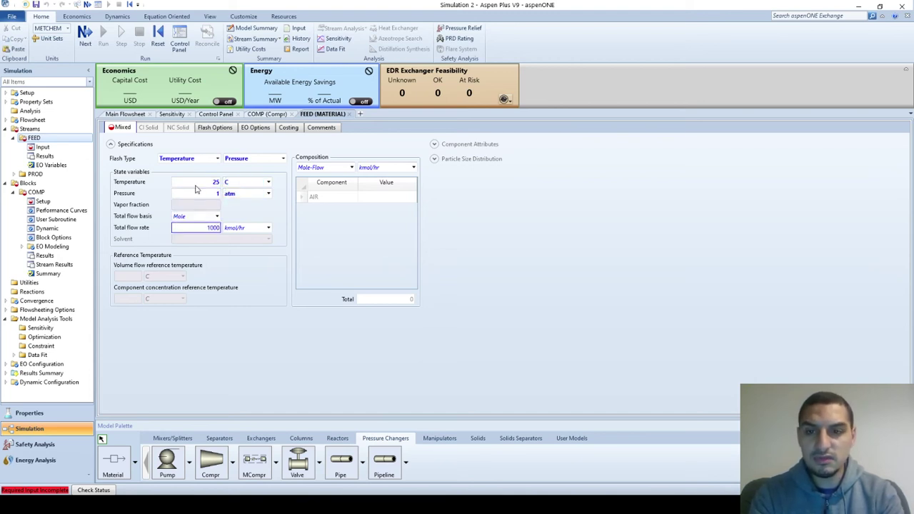
{"action": "key", "text": "Tab"}
Define the FEED composition by Mass-Frac with an AIR value of 1
{"action": "key", "text": "Tab"}
{"action": "key", "text": "Tab"}
{"action": "key", "text": "Tab"}
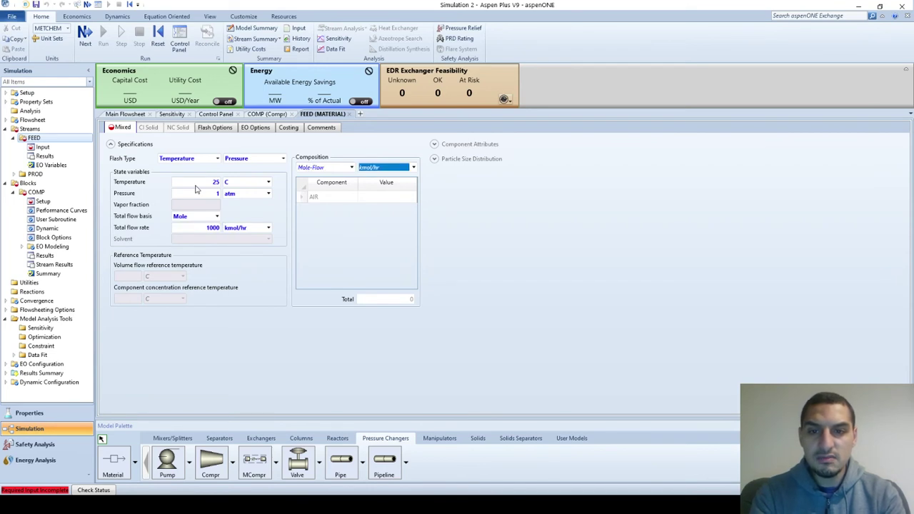
{"action": "key", "text": "shift+Tab"}
{"action": "key", "text": "Down"}
{"action": "key", "text": "Down"}
{"action": "key", "text": "Down"}
{"action": "key", "text": "Down"}
{"action": "key", "text": "Tab"}
{"action": "key", "text": "Tab"}
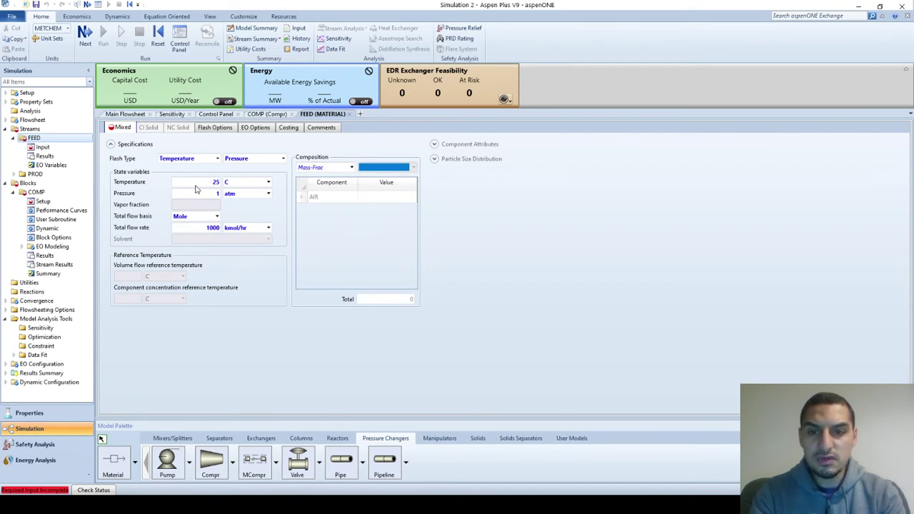
{"action": "type", "text": "01"}
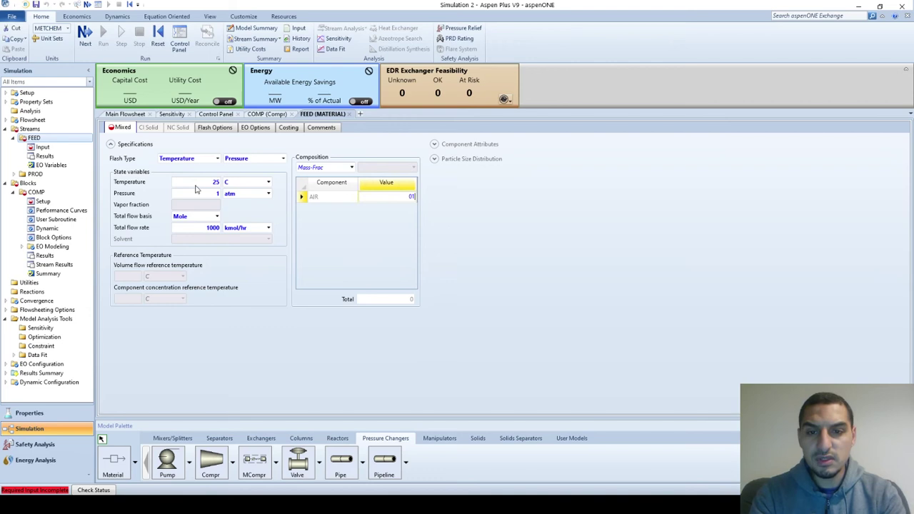
{"action": "left_click", "coordinate": [158, 145]}
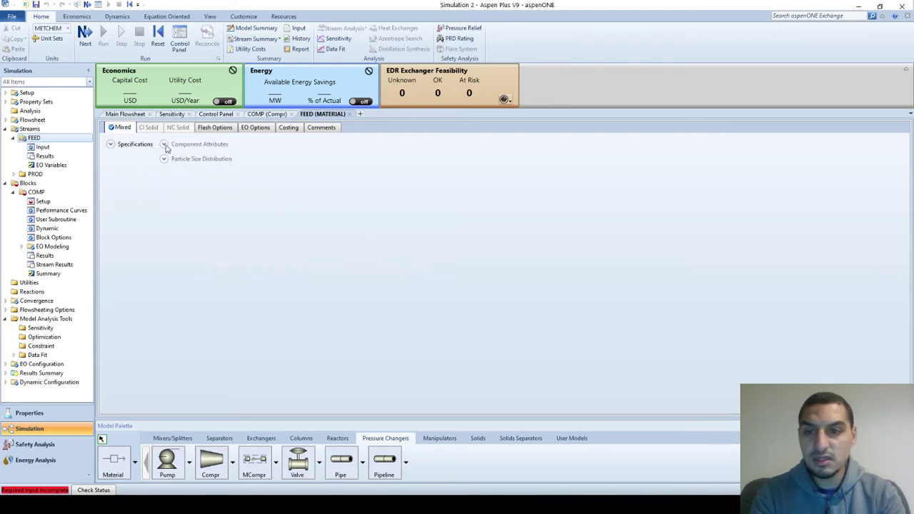
Review the FEED stream's mixed specifications, and close every open form except the main flowsheet
{"action": "left_click", "coordinate": [118, 144]}
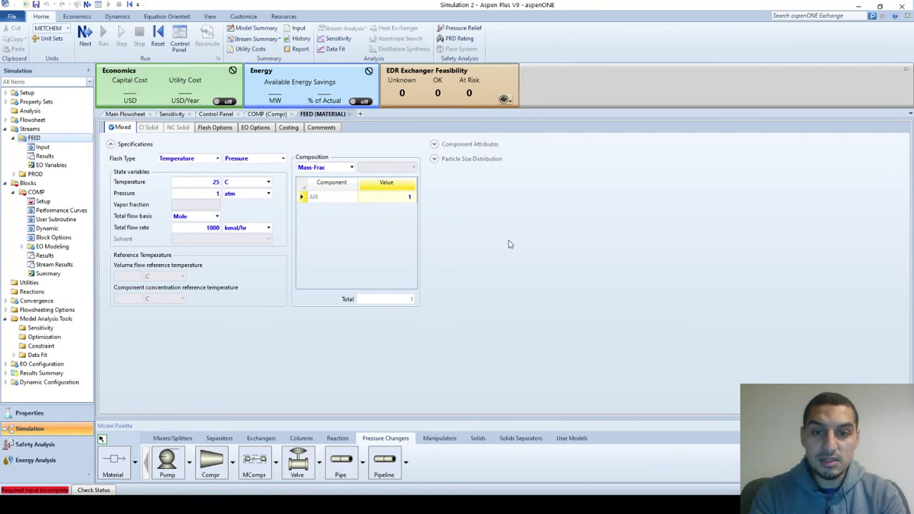
{"action": "left_click", "coordinate": [191, 114]}
{"action": "left_click", "coordinate": [199, 115]}
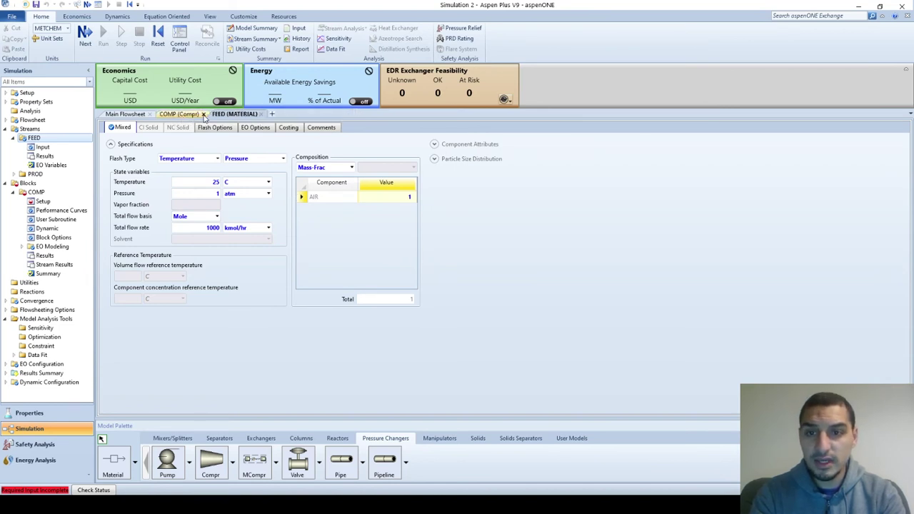
{"action": "left_click", "coordinate": [204, 114]}
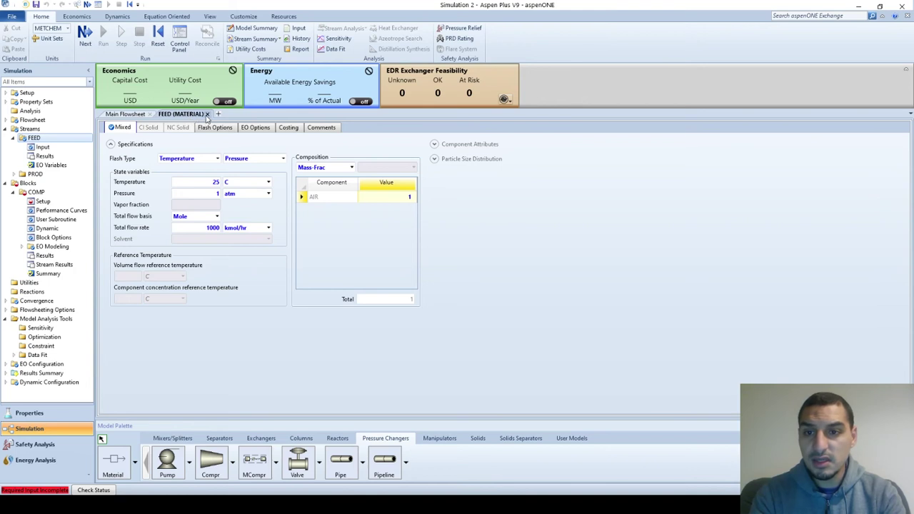
{"action": "left_click", "coordinate": [207, 114]}
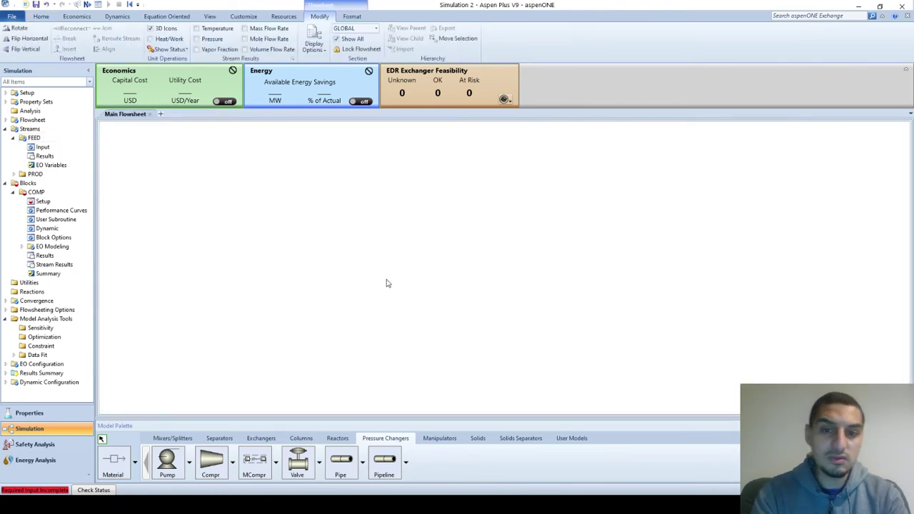
Specify the COMP block as an Isentropic compressor with a discharge pressure of 10 bar
{"action": "double_click", "coordinate": [386, 283]}
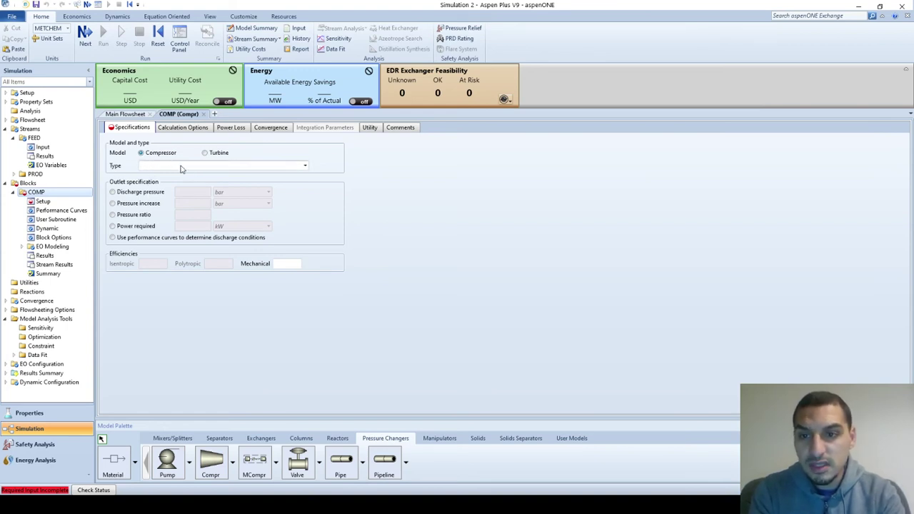
{"action": "left_click", "coordinate": [305, 166]}
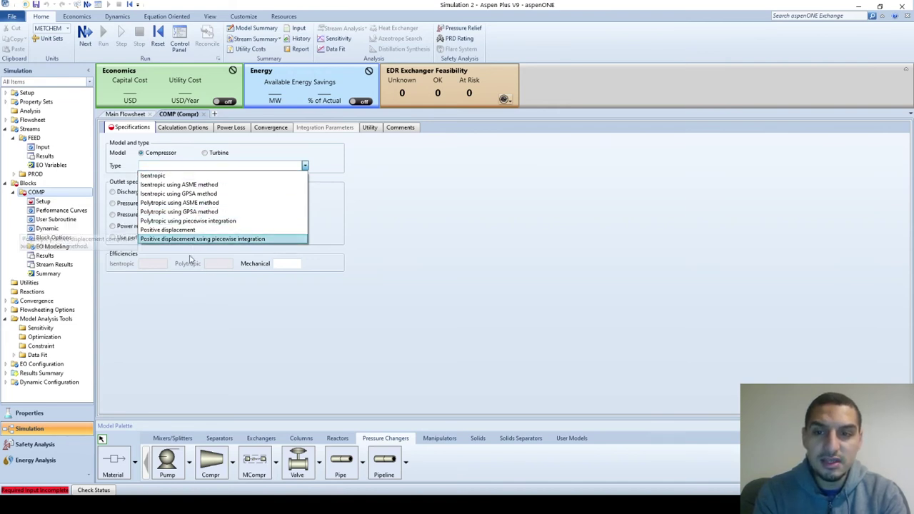
{"action": "left_click", "coordinate": [191, 178]}
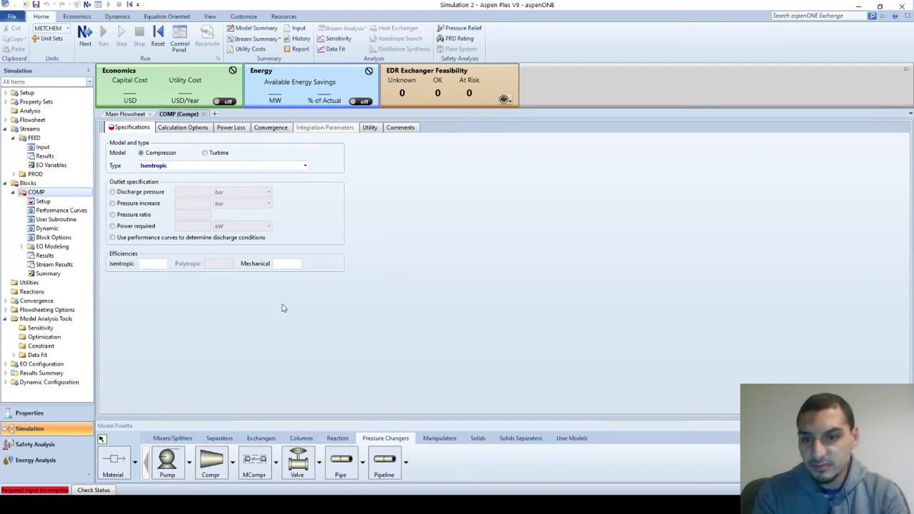
{"action": "left_click", "coordinate": [131, 193]}
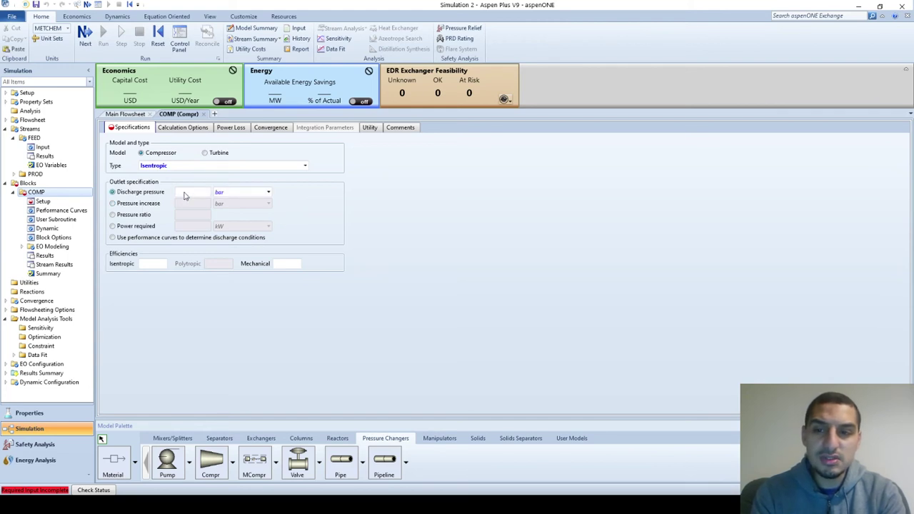
{"action": "left_click", "coordinate": [184, 192]}
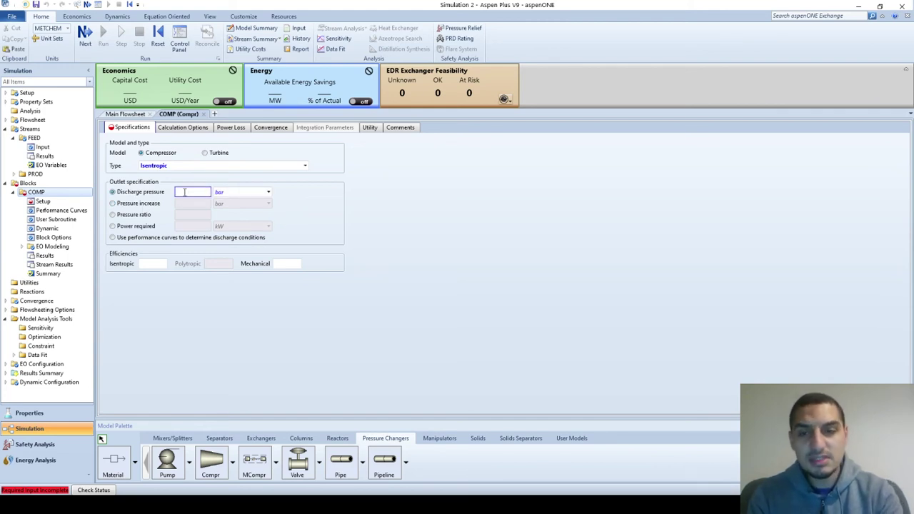
{"action": "type", "text": "10"}
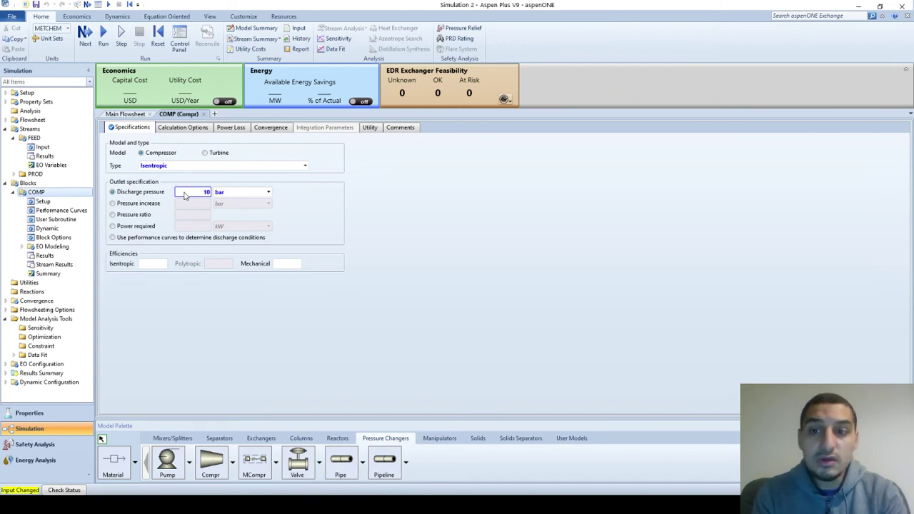
Leave the COMP block's isentropic and mechanical efficiencies blank and run the simulation
{"action": "left_click", "coordinate": [146, 264]}
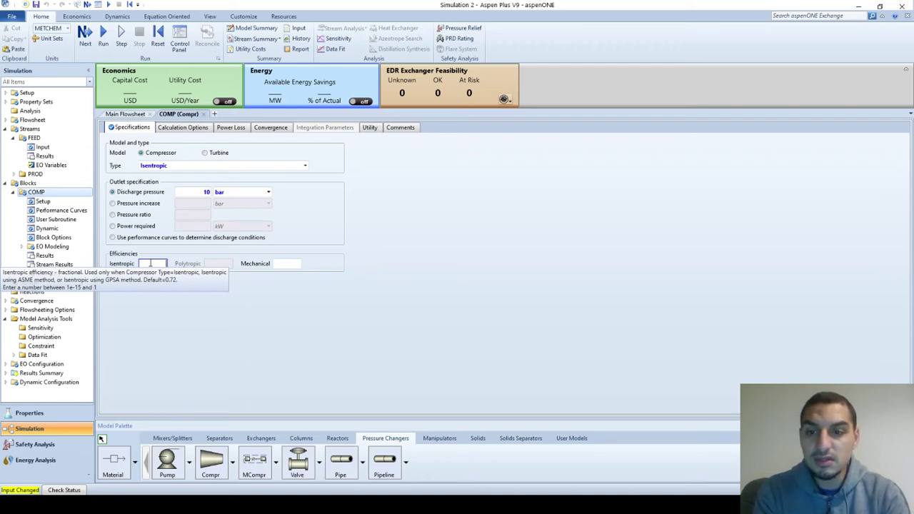
{"action": "left_click", "coordinate": [286, 264]}
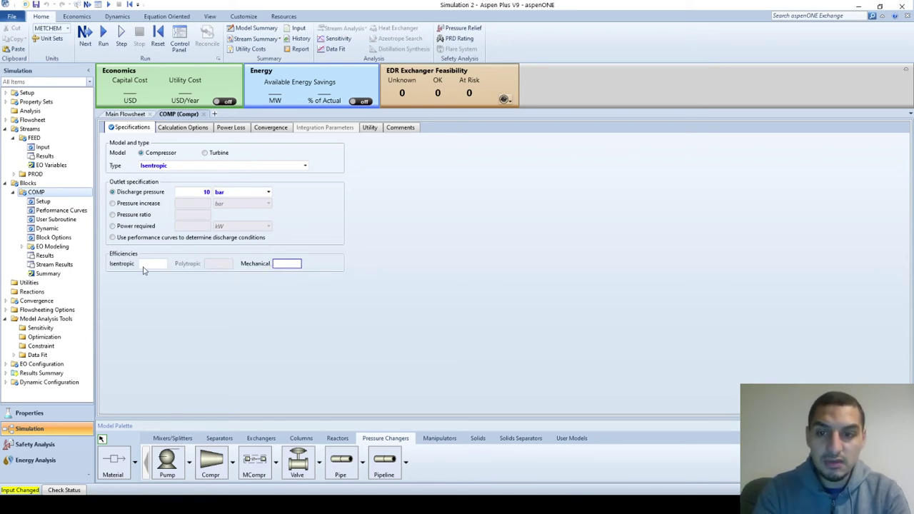
{"action": "left_click", "coordinate": [270, 293]}
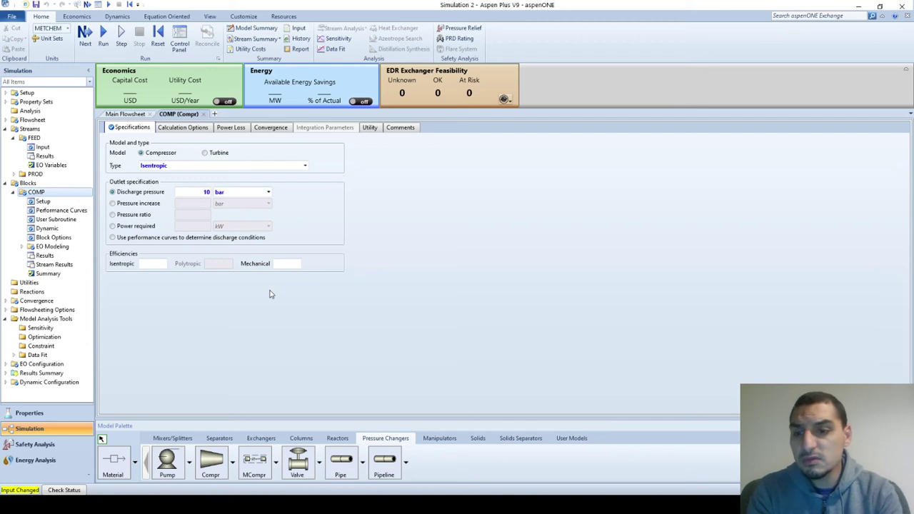
{"action": "left_click", "coordinate": [103, 32]}
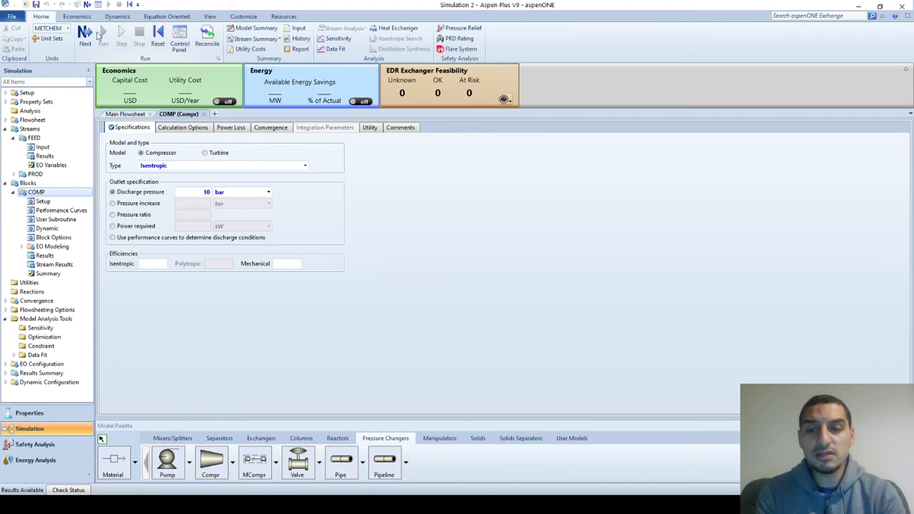
Examine the COMP block's results summary and stream results, focusing on the isentropic outlet temperature
{"action": "left_click", "coordinate": [48, 256]}
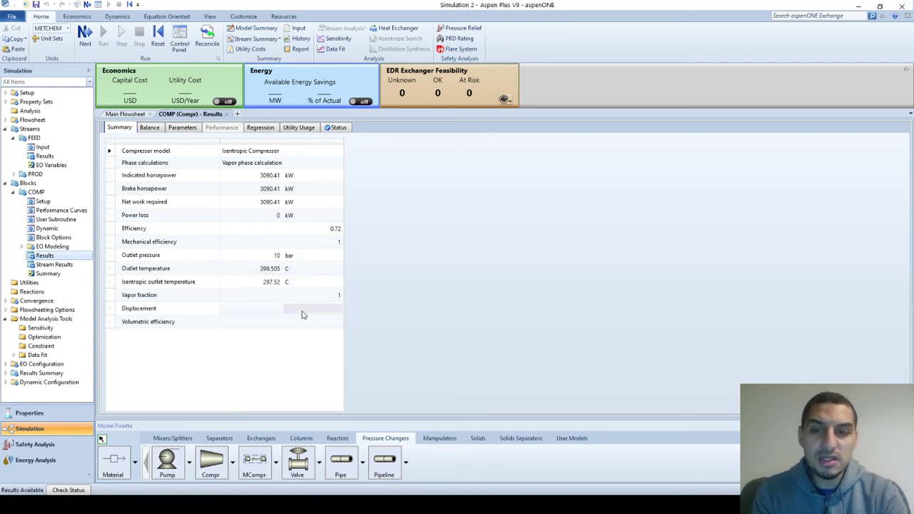
{"action": "left_click", "coordinate": [398, 297]}
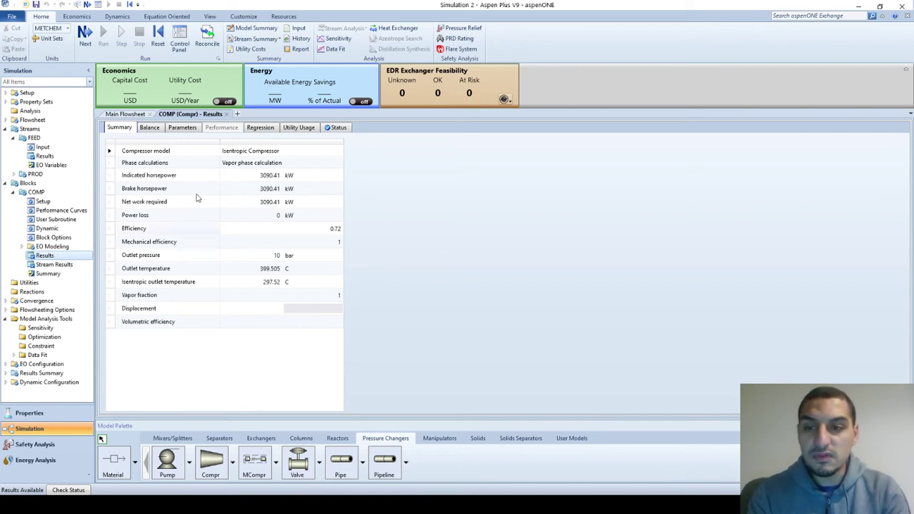
{"action": "left_click", "coordinate": [65, 265]}
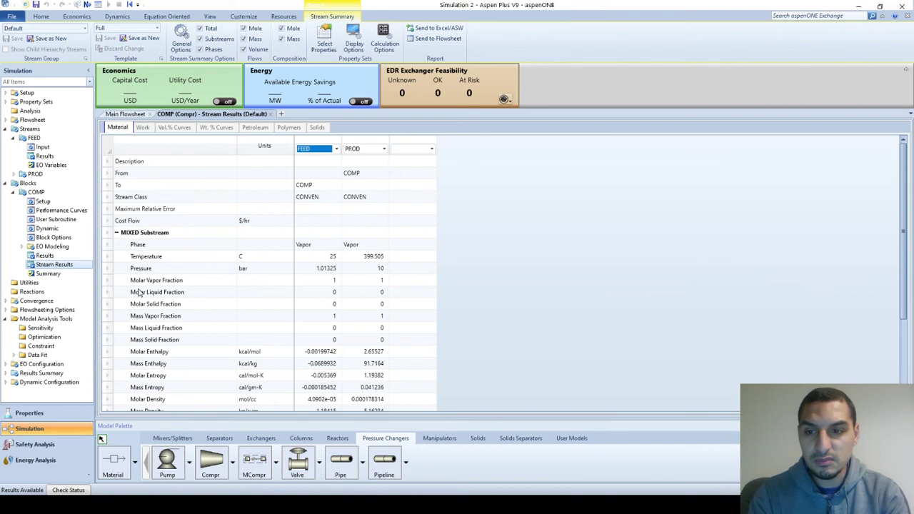
{"action": "left_click", "coordinate": [43, 257]}
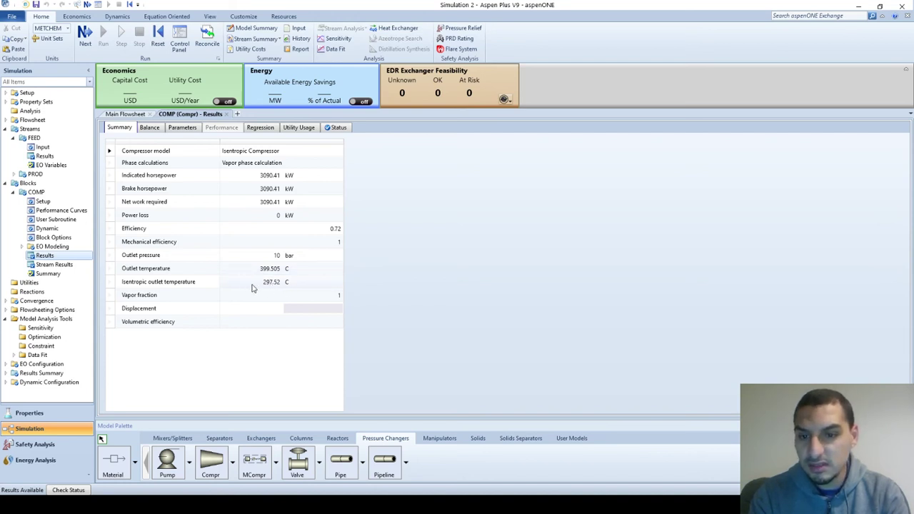
{"action": "left_click", "coordinate": [263, 285]}
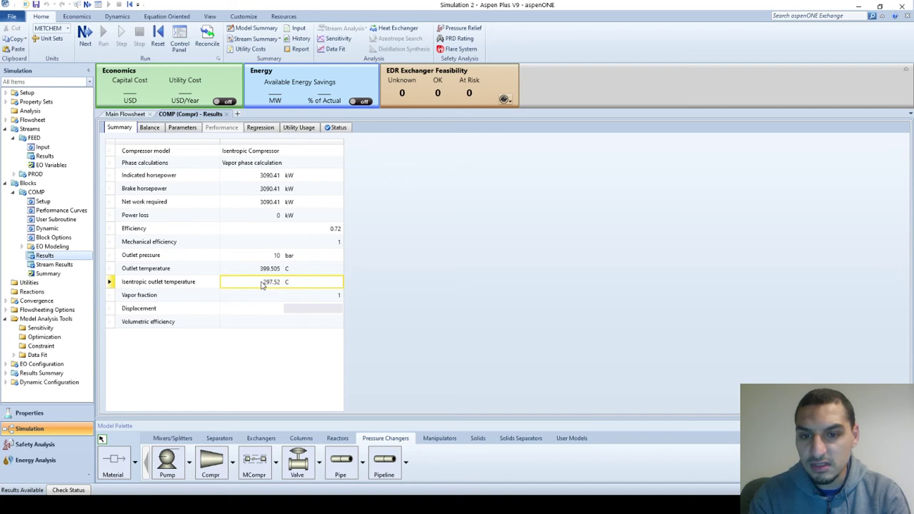
{"action": "left_click", "coordinate": [197, 285]}
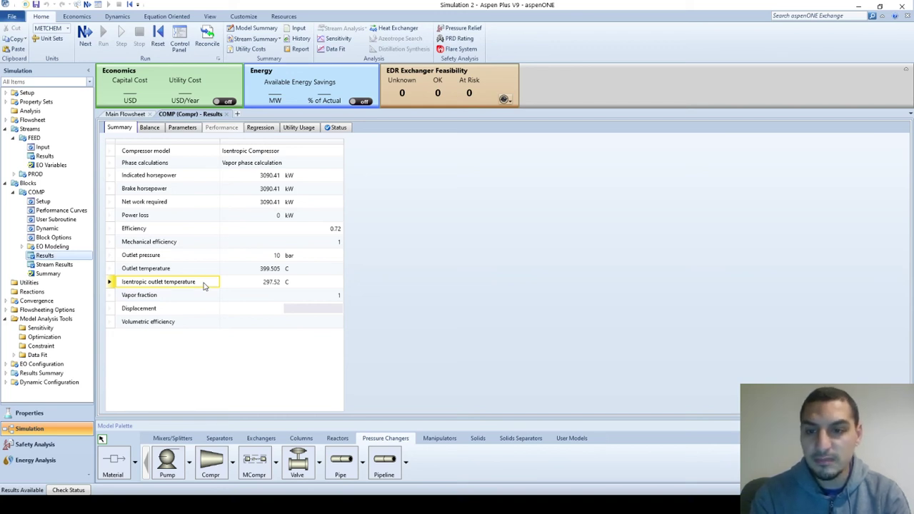
Place Aspen Plus side by side with the Compressor.xlsx workbook in Excel
{"action": "key", "text": "super+Left"}
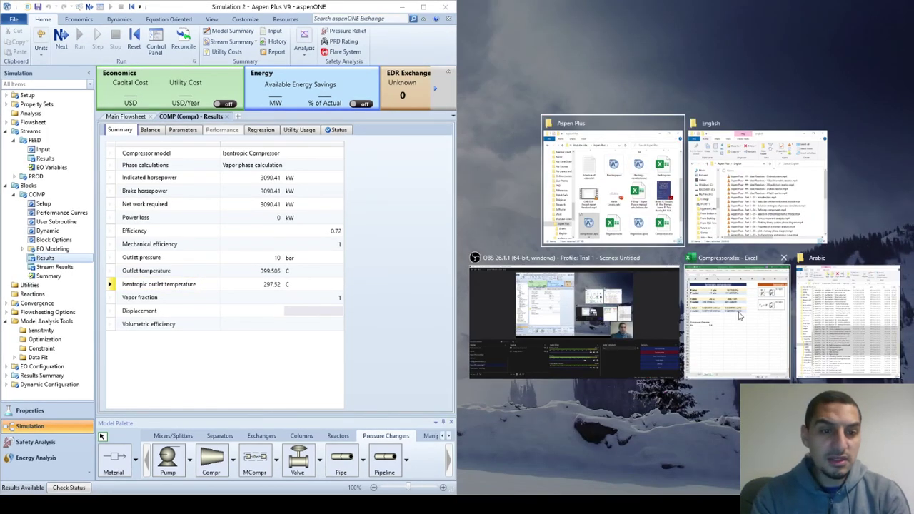
{"action": "left_click", "coordinate": [739, 316]}
{"action": "left_click", "coordinate": [677, 268]}
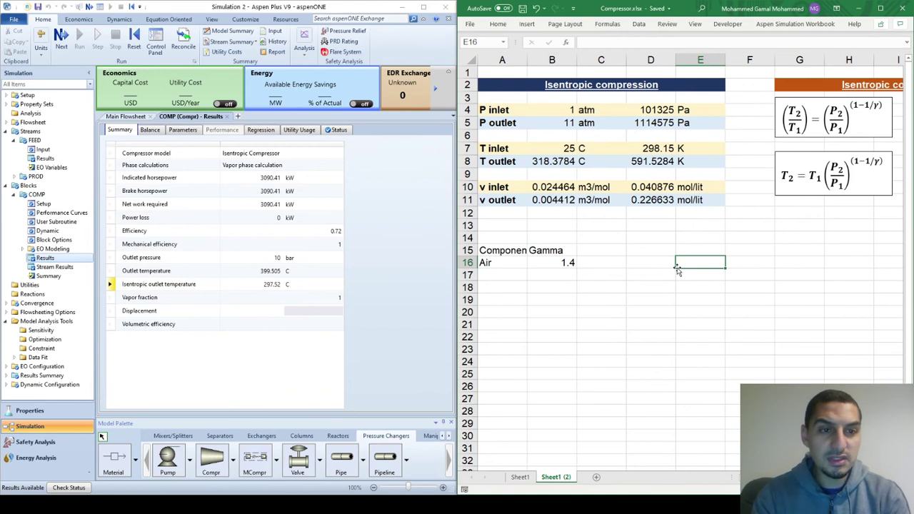
Examine the worksheet's isentropic compression equations for outlet temperature and volume, and the gamma value for air
{"action": "key", "text": "Right"}
{"action": "key", "text": "Right"}
{"action": "key", "text": "Right"}
{"action": "key", "text": "Right"}
{"action": "key", "text": "Right"}
{"action": "key", "text": "Right"}
{"action": "key", "text": "Right"}
{"action": "key", "text": "Right"}
{"action": "key", "text": "Right"}
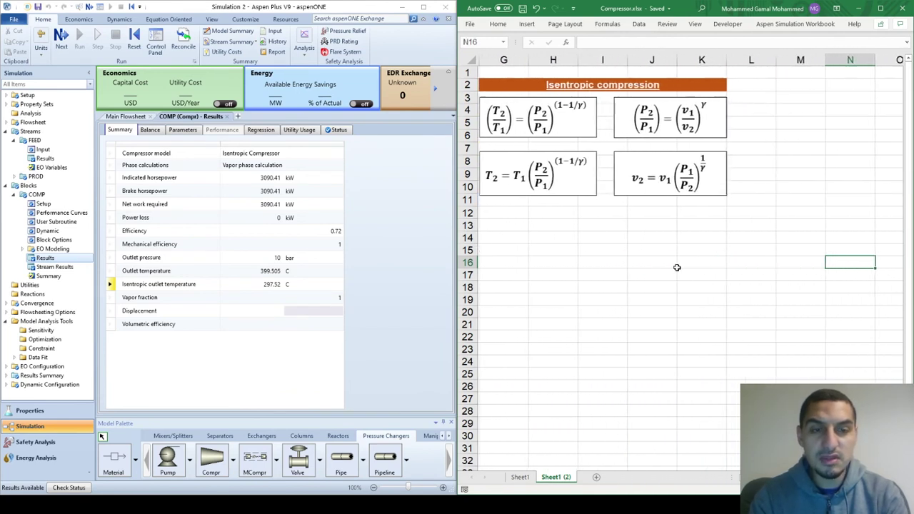
{"action": "left_click", "coordinate": [509, 200]}
{"action": "key", "text": "Left"}
{"action": "key", "text": "Left"}
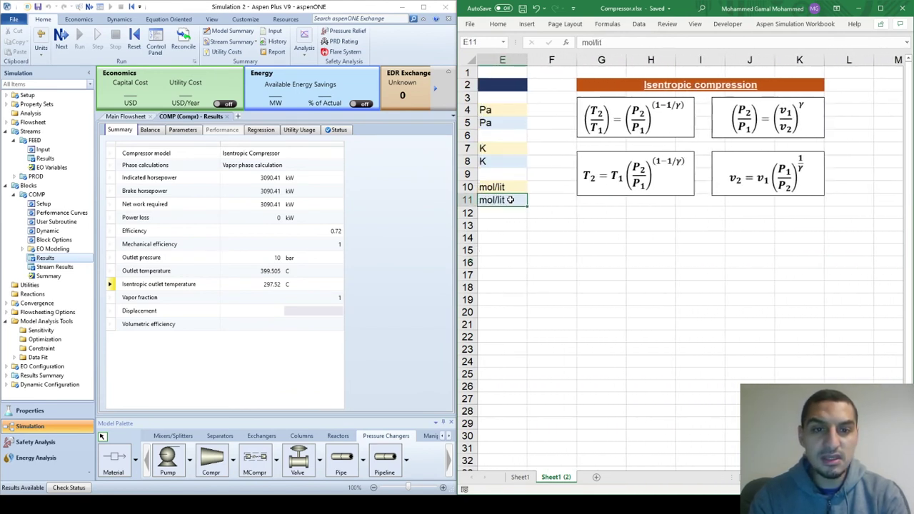
{"action": "key", "text": "Right"}
{"action": "key", "text": "Right"}
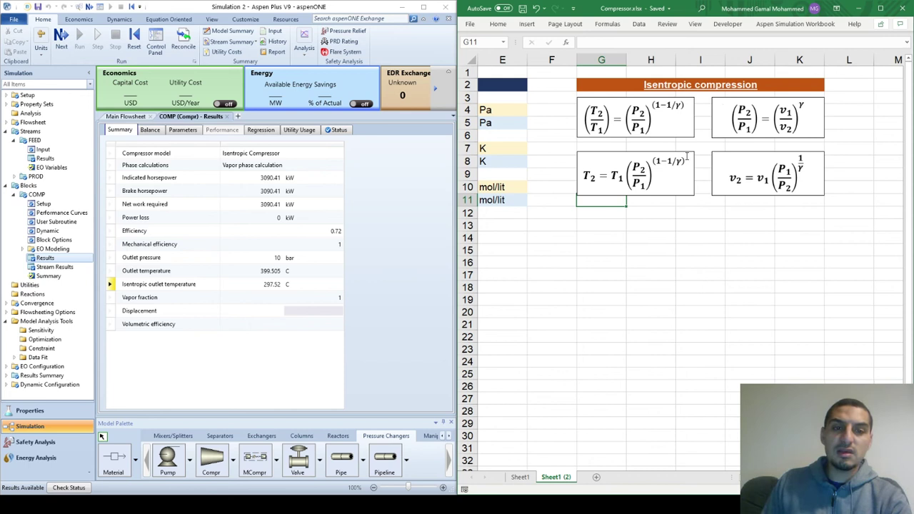
{"action": "scroll", "coordinate": [576, 173], "scroll_direction": "left", "scroll_amount": 4}
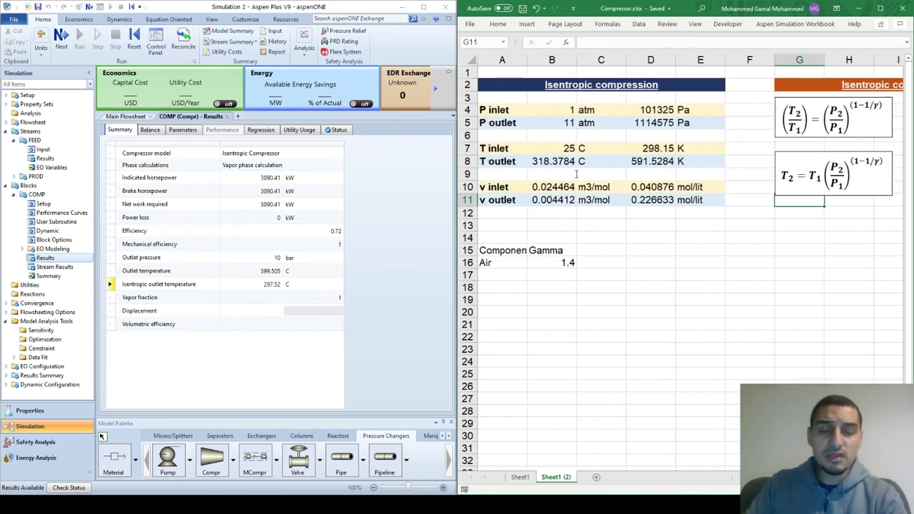
{"action": "left_click", "coordinate": [562, 261]}
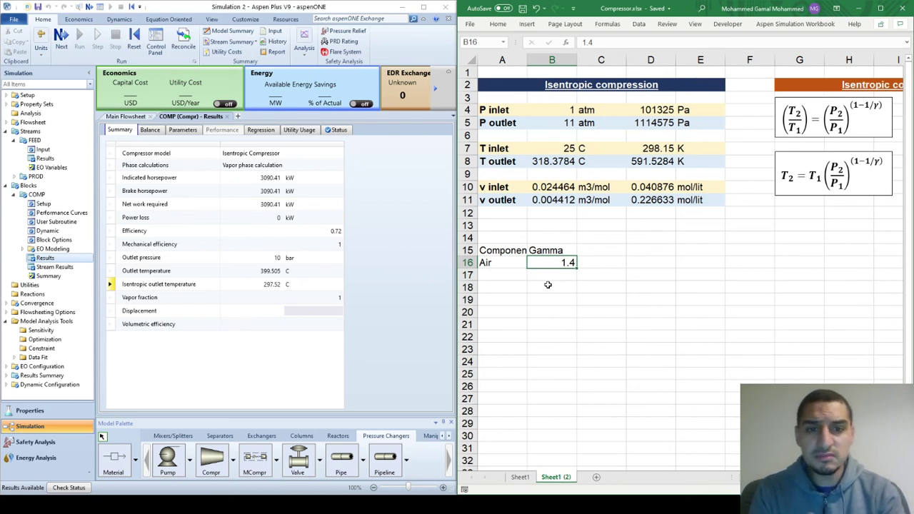
Set the outlet pressure in the isentropic compression table to 10 atm
{"action": "left_click", "coordinate": [542, 123]}
{"action": "type", "text": "10"}
{"action": "key", "text": "Return"}
{"action": "left_click", "coordinate": [542, 123]}
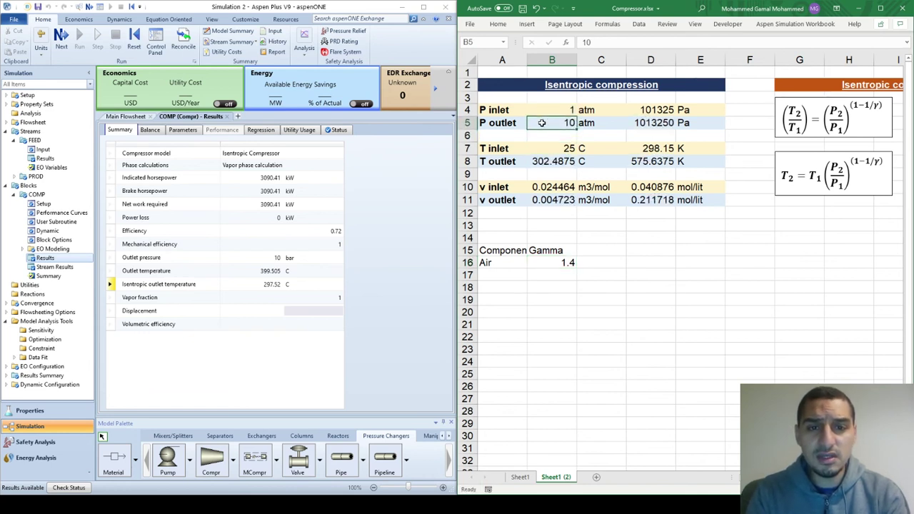
Inspect the formulas in D4 and D5 that convert the inlet and outlet pressures from atm to Pa
{"action": "key", "text": "Up"}
{"action": "key", "text": "Up"}
{"action": "key", "text": "Down"}
{"action": "key", "text": "Right"}
{"action": "key", "text": "Right"}
{"action": "key", "text": "Down"}
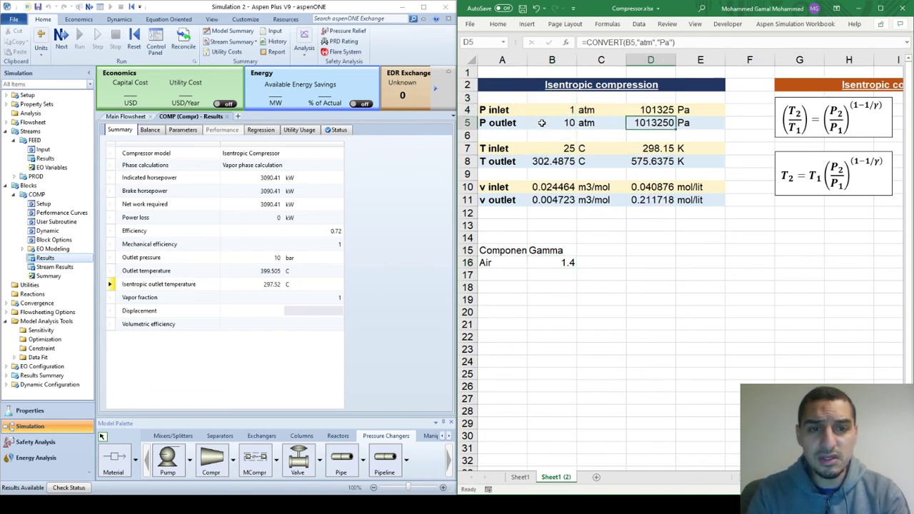
{"action": "key", "text": "Up"}
{"action": "key", "text": "F2"}
{"action": "key", "text": "Return"}
{"action": "key", "text": "F2"}
{"action": "key", "text": "Escape"}
{"action": "key", "text": "Left"}
{"action": "key", "text": "Left"}
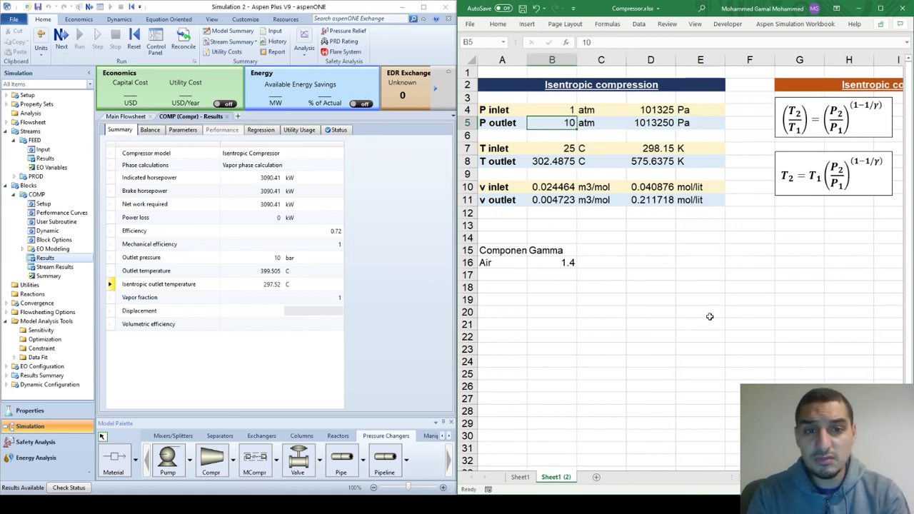
Inspect the unit conversion formulas for the inlet temperature in D7 and the outlet temperature in B8
{"action": "key", "text": "Down"}
{"action": "key", "text": "Down"}
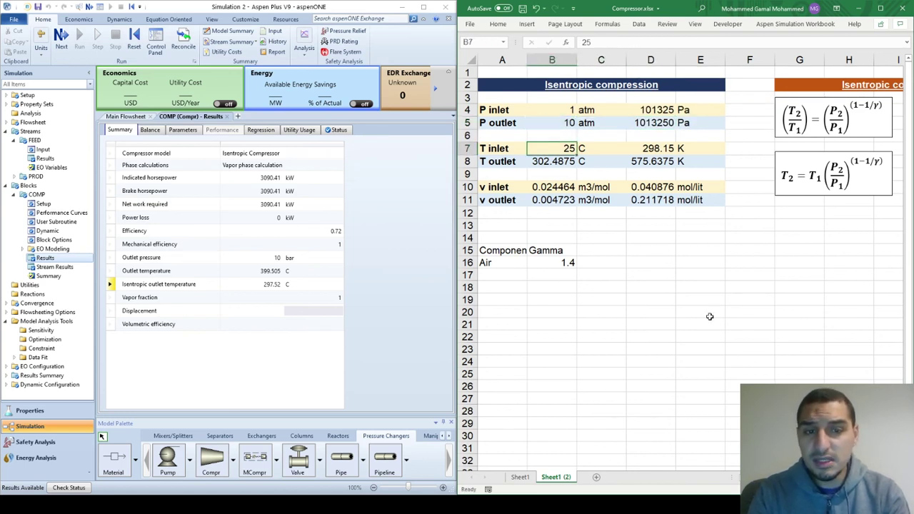
{"action": "key", "text": "Right"}
{"action": "key", "text": "Right"}
{"action": "key", "text": "F2"}
{"action": "key", "text": "Return"}
{"action": "key", "text": "Left"}
{"action": "key", "text": "Left"}
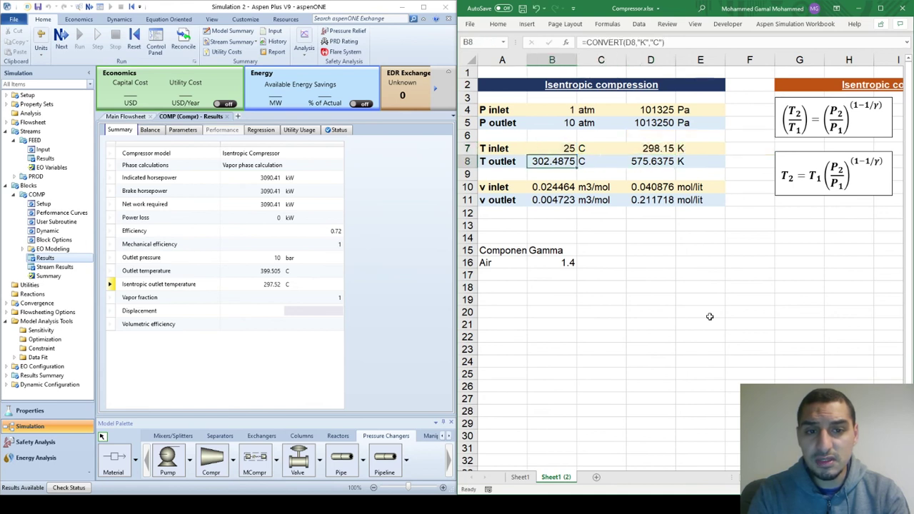
{"action": "key", "text": "F2"}
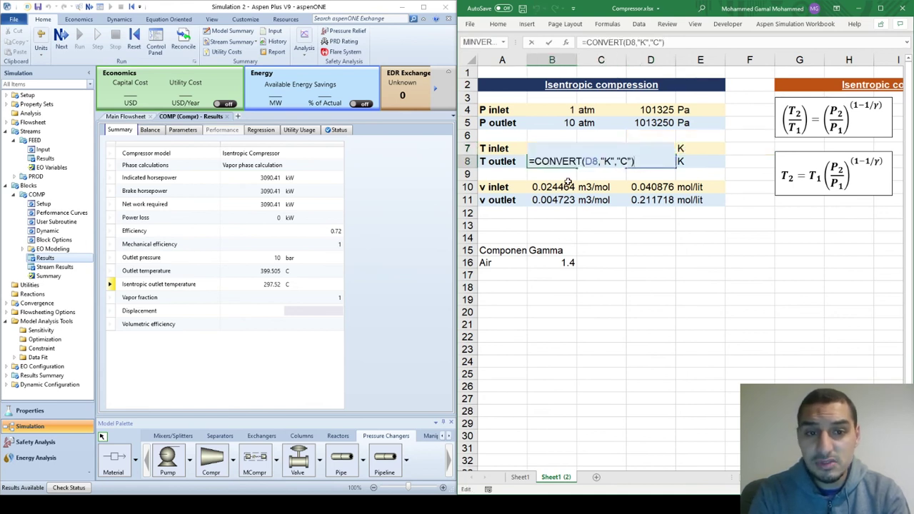
{"action": "key", "text": "Escape"}
Inspect the isentropic formula in D8 that calculates the outlet temperature in kelvin
{"action": "key", "text": "Right"}
{"action": "key", "text": "Right"}
{"action": "key", "text": "F2"}
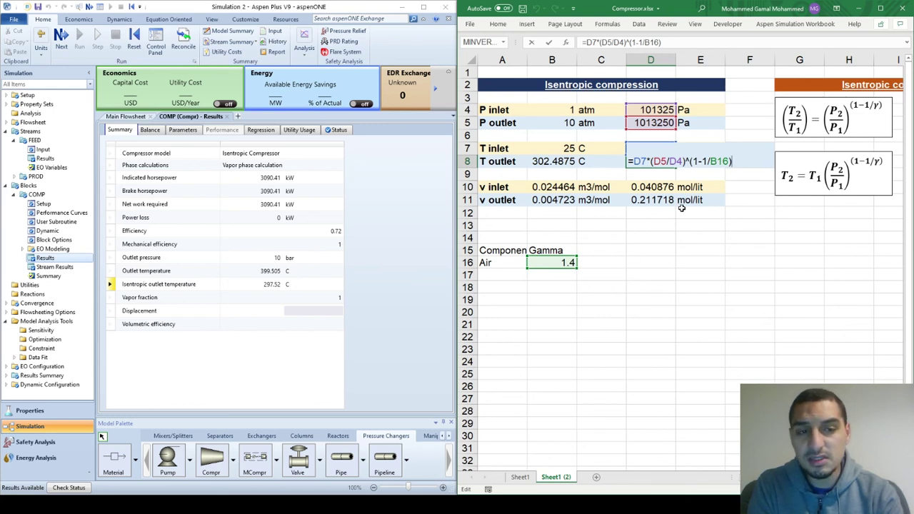
{"action": "key", "text": "Return"}
{"action": "key", "text": "Up"}
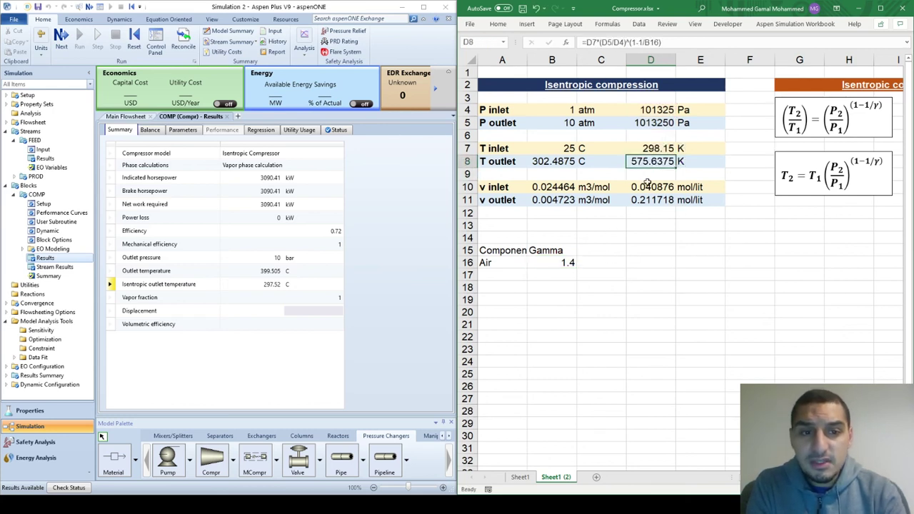
Compare the hand-calculated outlet temperature in B8 with the isentropic outlet temperature in the COMP block results
{"action": "left_click", "coordinate": [541, 161]}
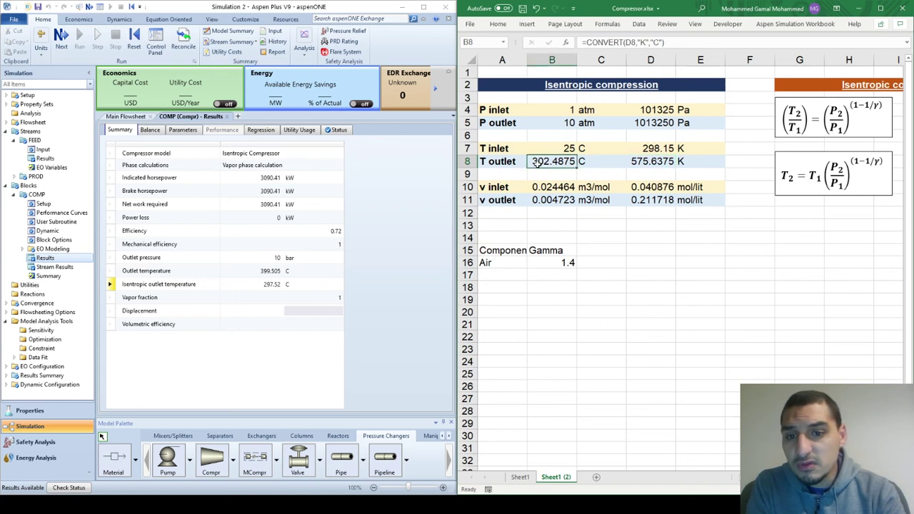
{"action": "left_click", "coordinate": [271, 286]}
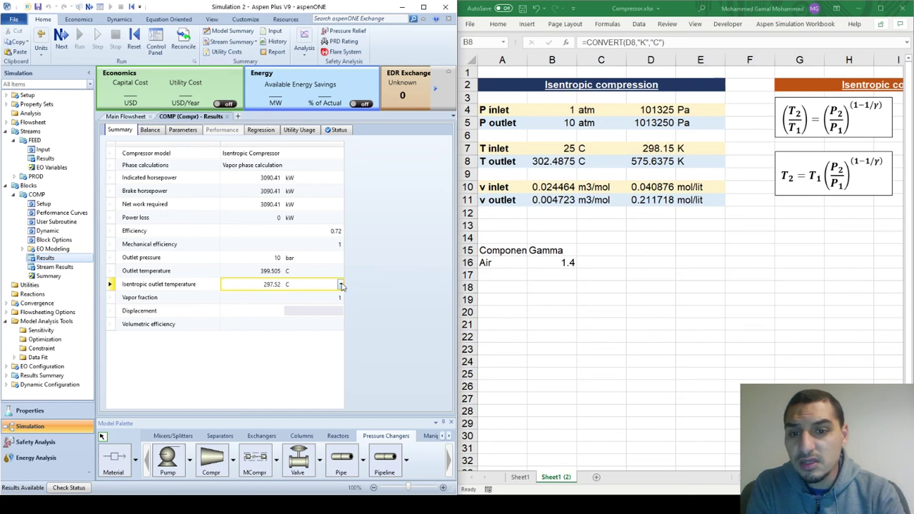
{"action": "left_click", "coordinate": [340, 284]}
{"action": "left_click", "coordinate": [299, 293]}
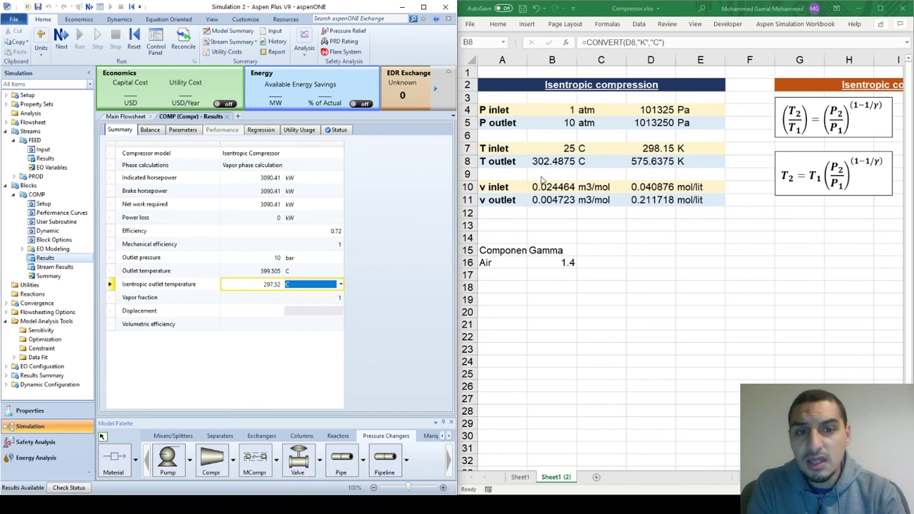
{"action": "left_click", "coordinate": [554, 165]}
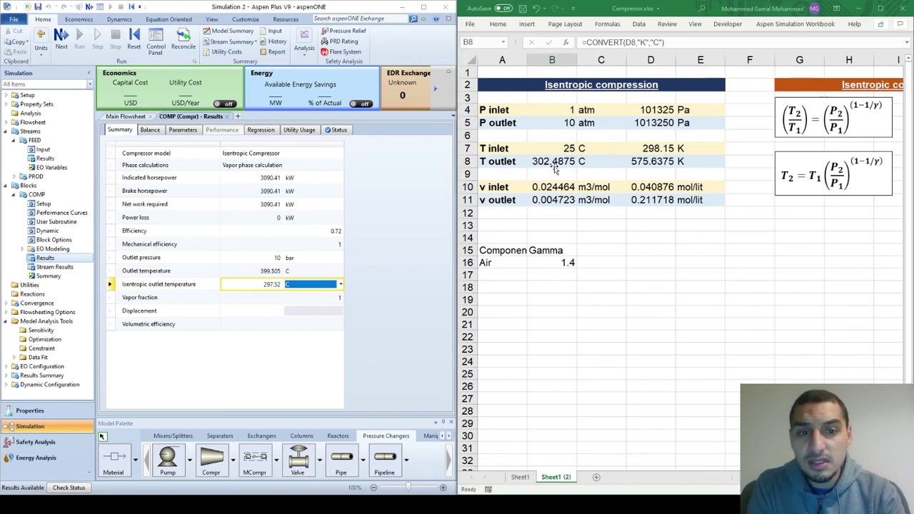
{"action": "left_click", "coordinate": [261, 291]}
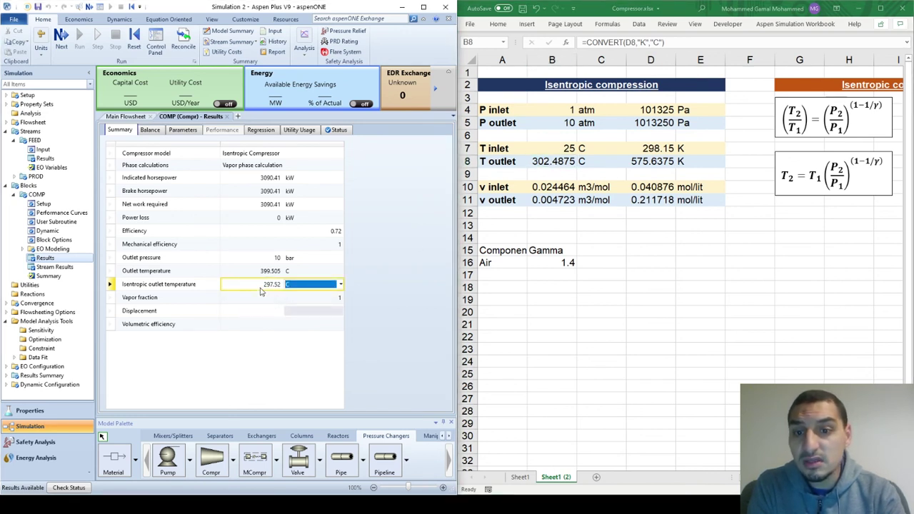
{"action": "left_click", "coordinate": [557, 161]}
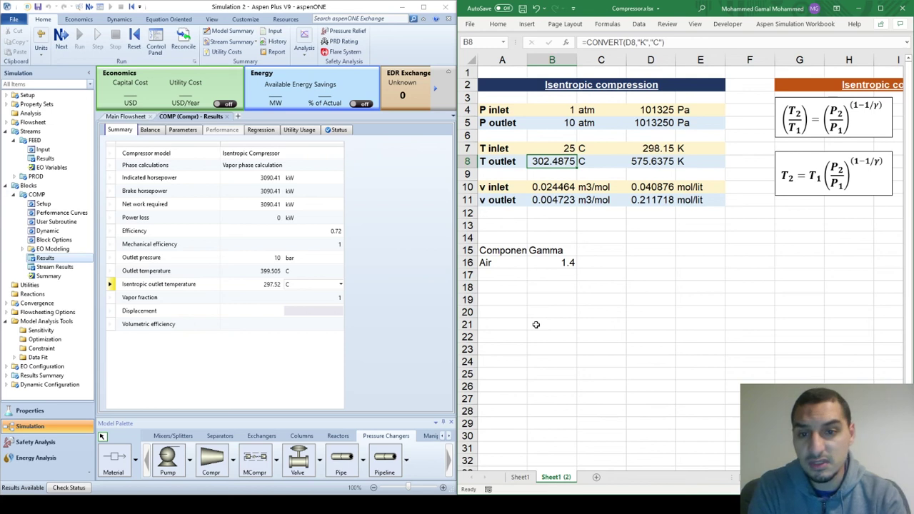
Set both the isentropic and mechanical efficiencies of the COMP block to 1 in its setup
{"action": "left_click", "coordinate": [400, 271]}
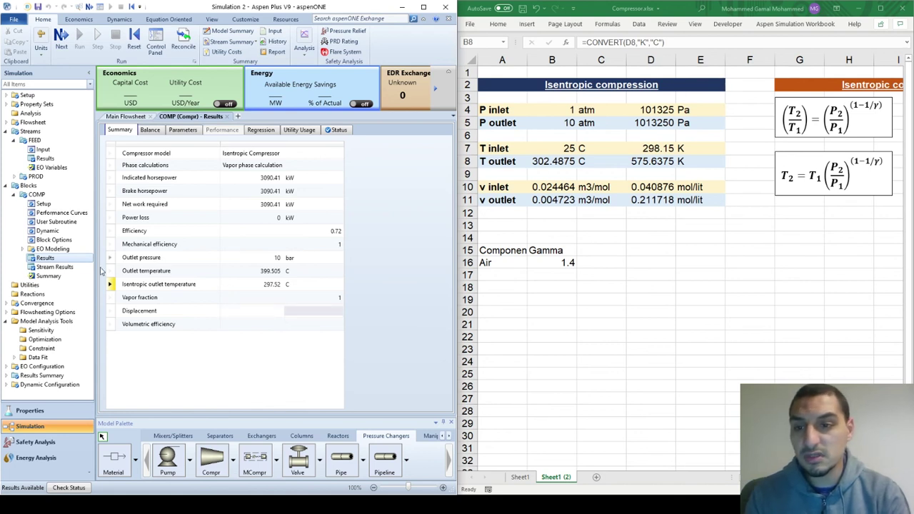
{"action": "left_click", "coordinate": [44, 204]}
{"action": "left_click", "coordinate": [164, 266]}
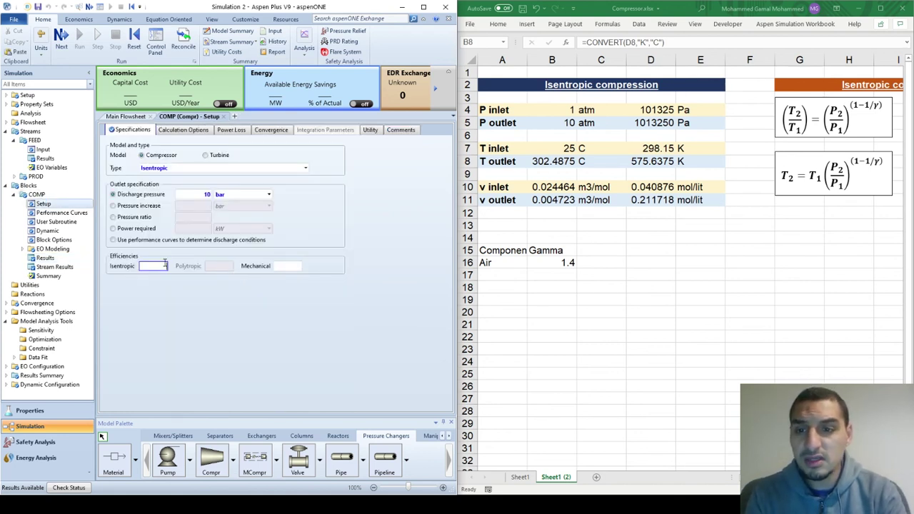
{"action": "type", "text": "1"}
{"action": "left_click", "coordinate": [284, 269]}
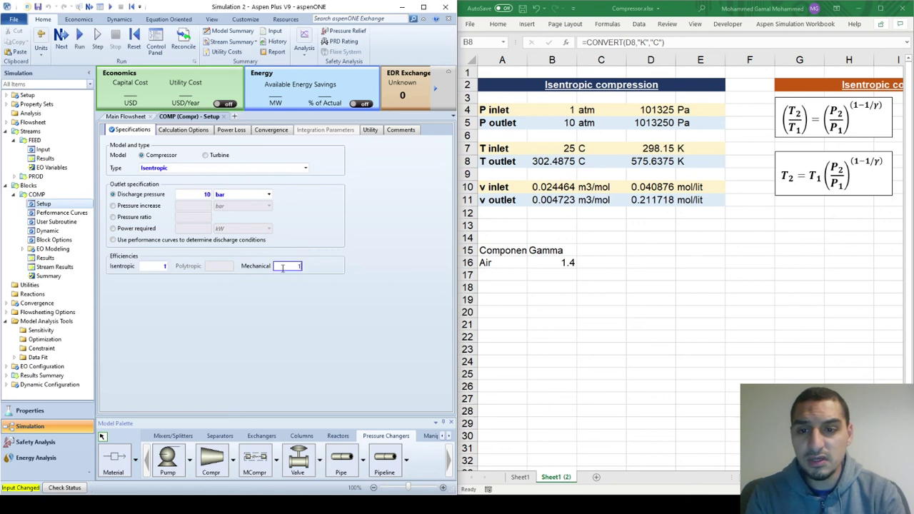
{"action": "type", "text": "1"}
Rerun the simulation and compare the COMP block's outlet temperature with the hand-calculated value in B8
{"action": "left_click", "coordinate": [79, 41]}
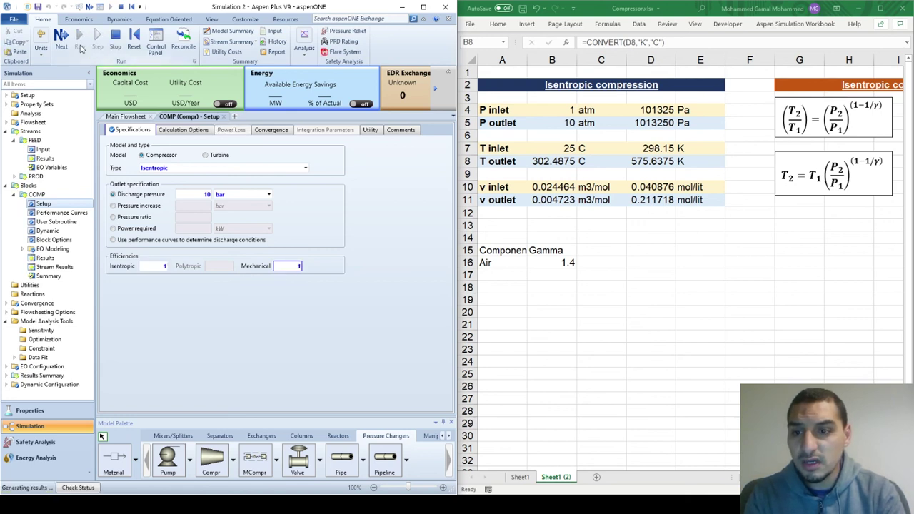
{"action": "left_click", "coordinate": [54, 265]}
{"action": "left_click", "coordinate": [47, 258]}
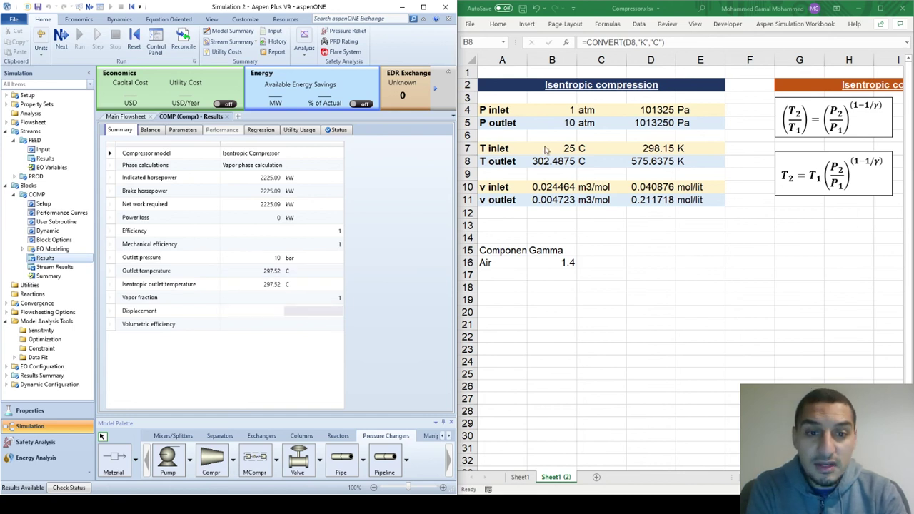
{"action": "left_click", "coordinate": [536, 166]}
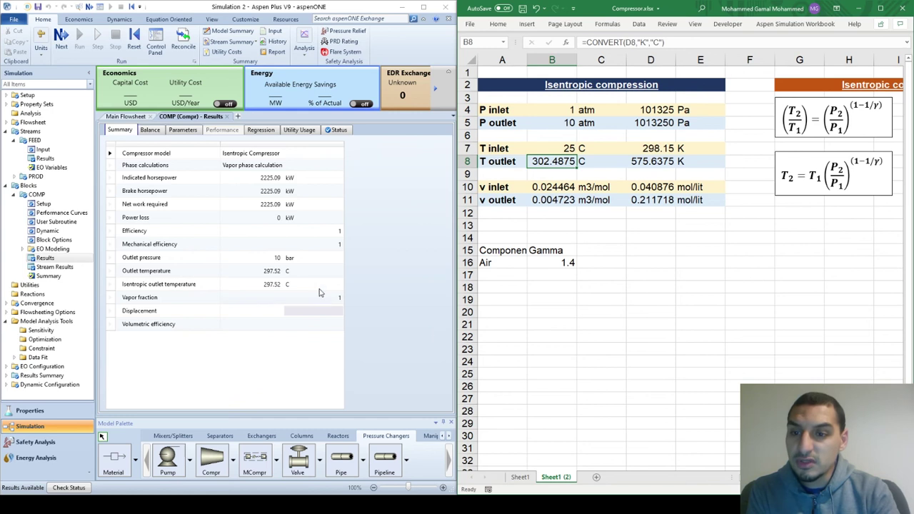
Maximize the simulation window and change the COMP compressor type to Polytropic using ASME method, leaving the polytropic efficiency blank
{"action": "left_click", "coordinate": [42, 204]}
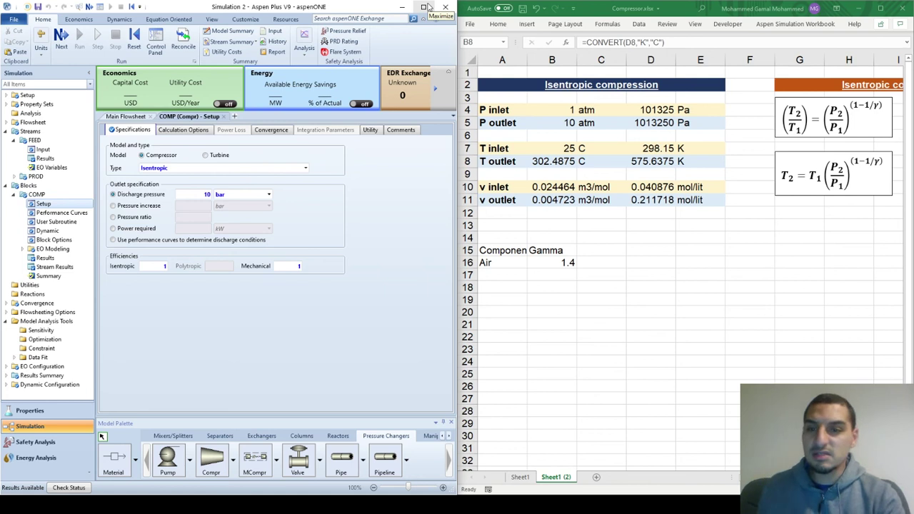
{"action": "left_click", "coordinate": [427, 7]}
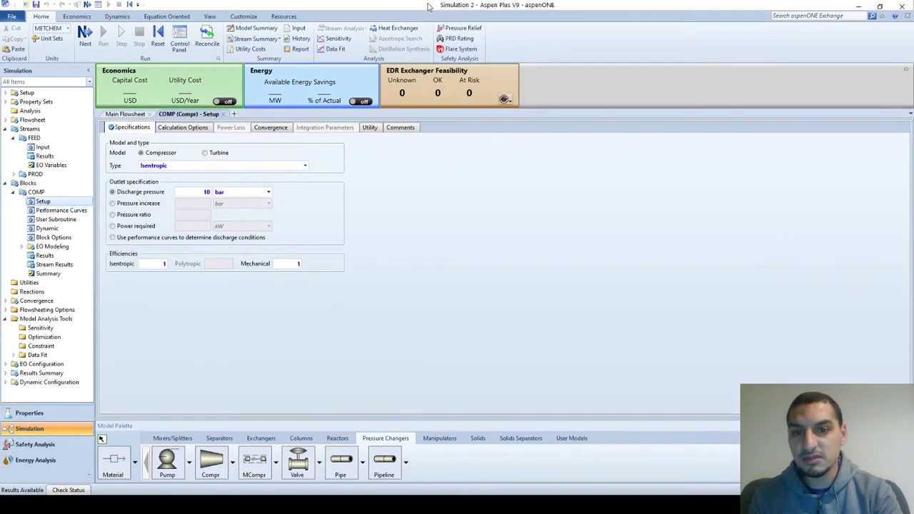
{"action": "left_click", "coordinate": [199, 168]}
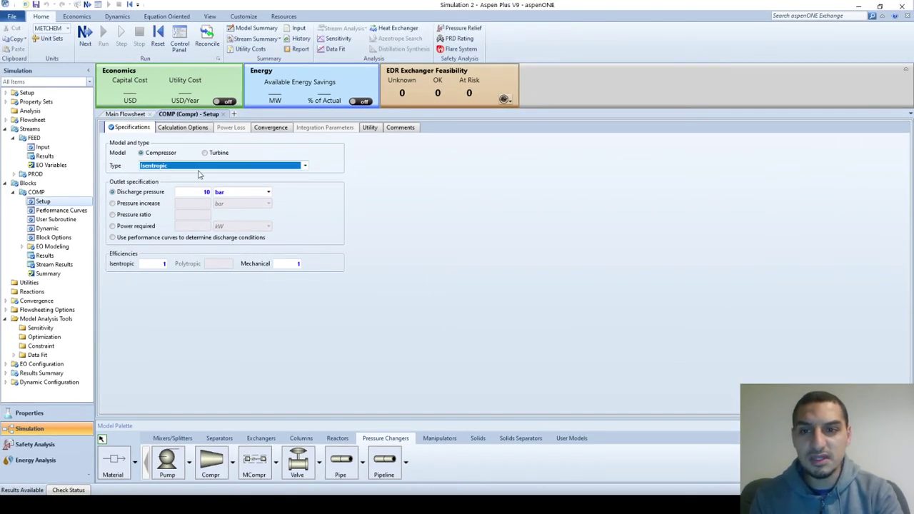
{"action": "left_click", "coordinate": [194, 170]}
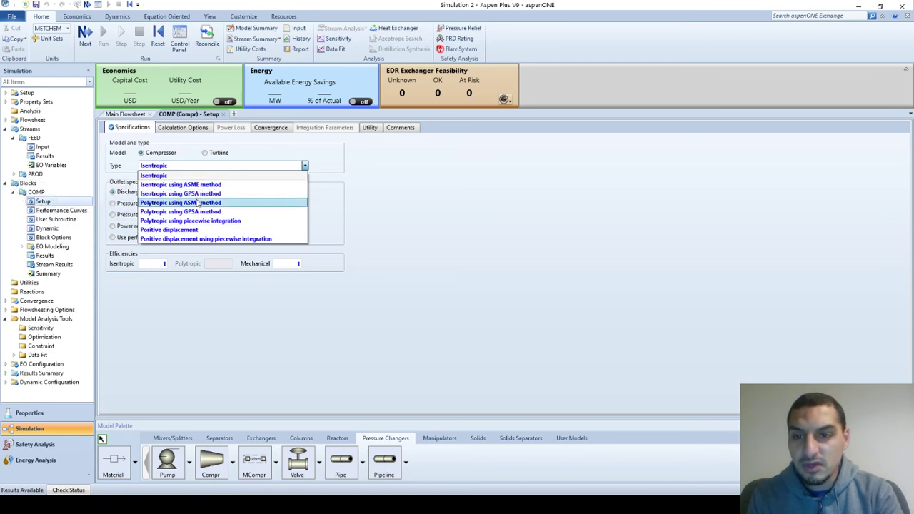
{"action": "left_click", "coordinate": [198, 203]}
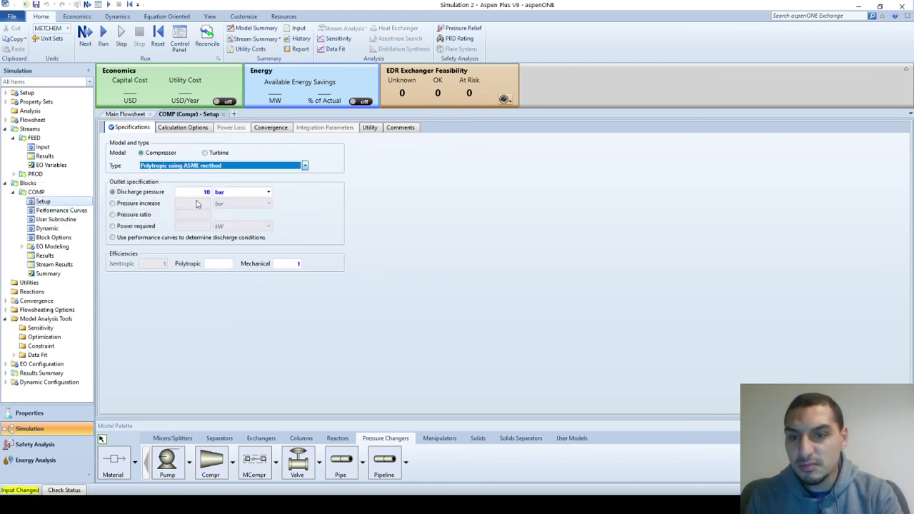
{"action": "left_click", "coordinate": [223, 265]}
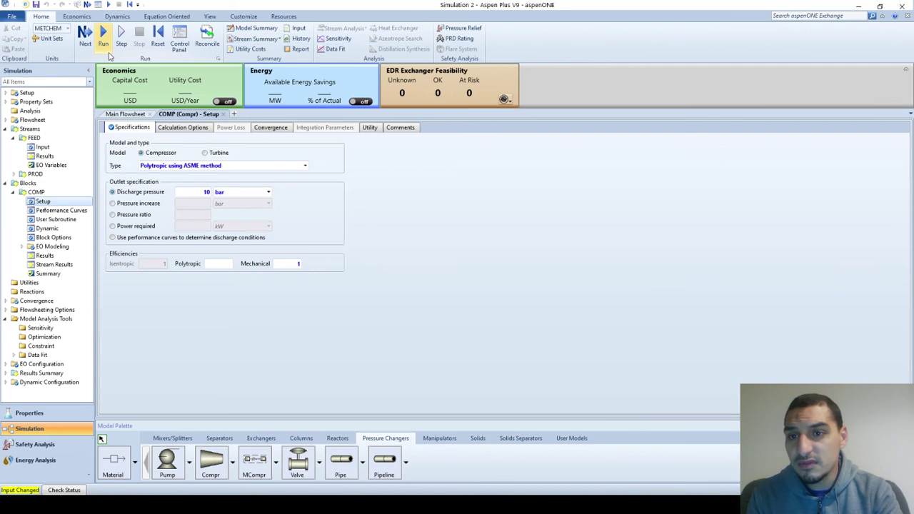
Run the simulation with the polytropic compressor and open the COMP block's results summary
{"action": "left_click", "coordinate": [106, 47]}
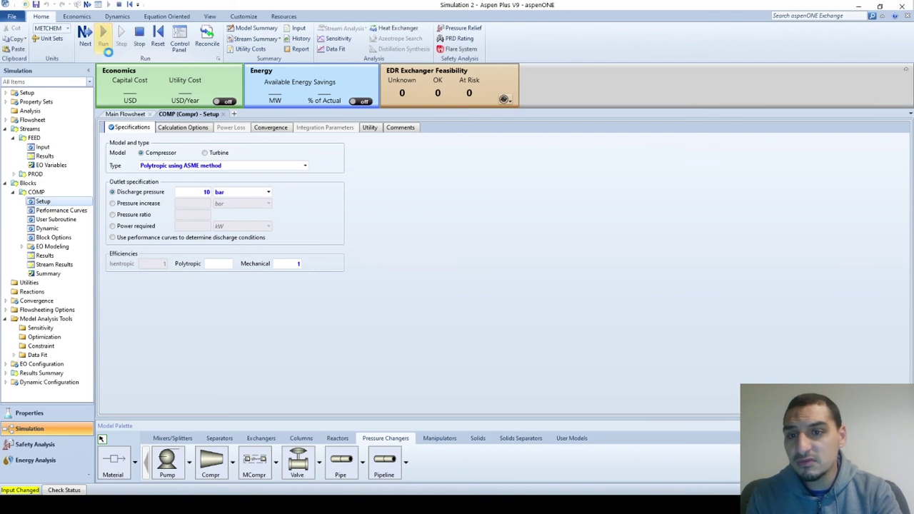
{"action": "left_click", "coordinate": [45, 256]}
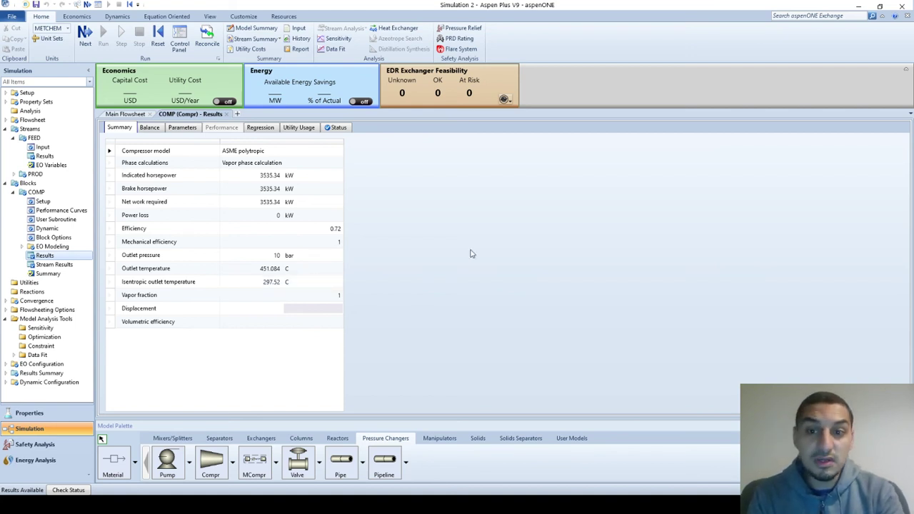
Open the FEED stream from the main flowsheet and set its pressure to 10 atm
{"action": "left_click", "coordinate": [126, 114]}
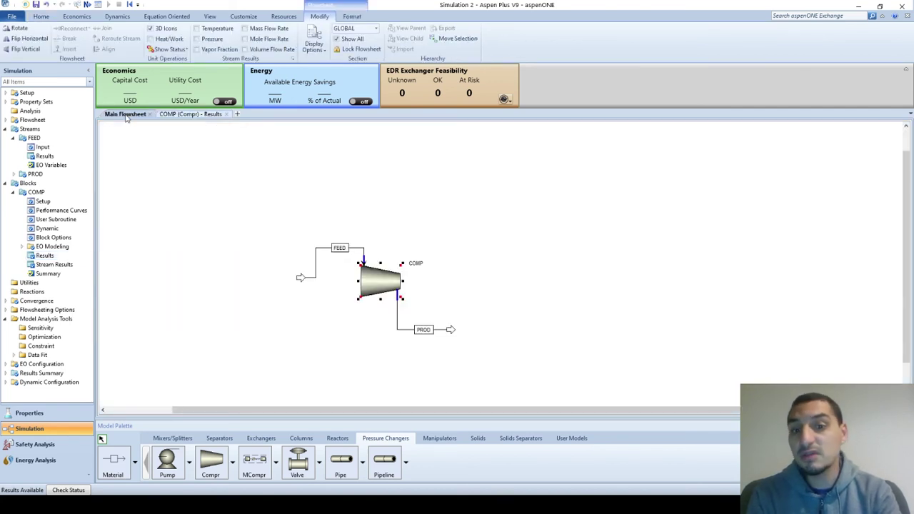
{"action": "double_click", "coordinate": [316, 272]}
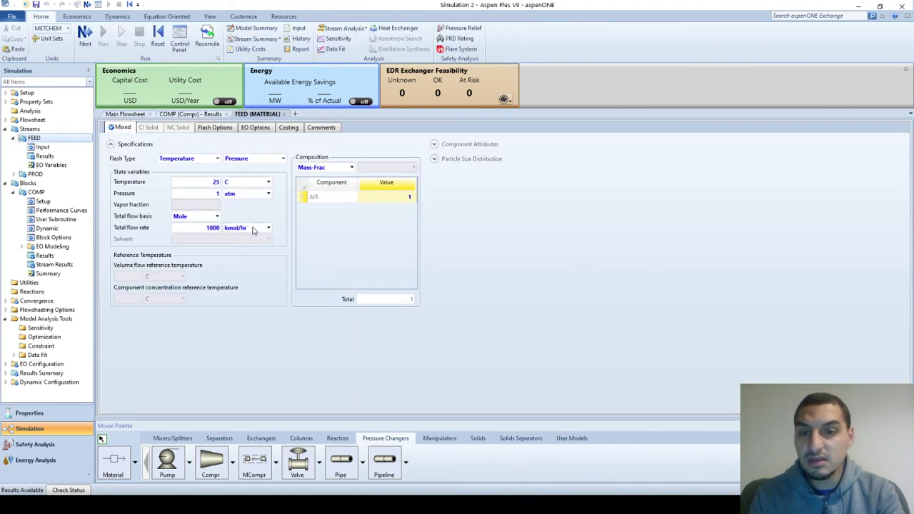
{"action": "left_click", "coordinate": [202, 193]}
{"action": "type", "text": "10"}
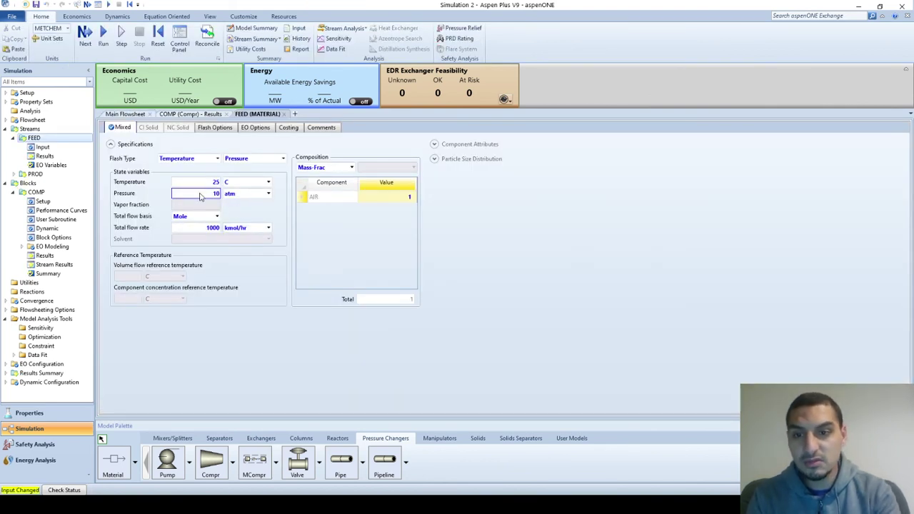
Switch the COMP block's model from compressor to Turbine and set its discharge pressure to 1 bar
{"action": "left_click", "coordinate": [165, 114]}
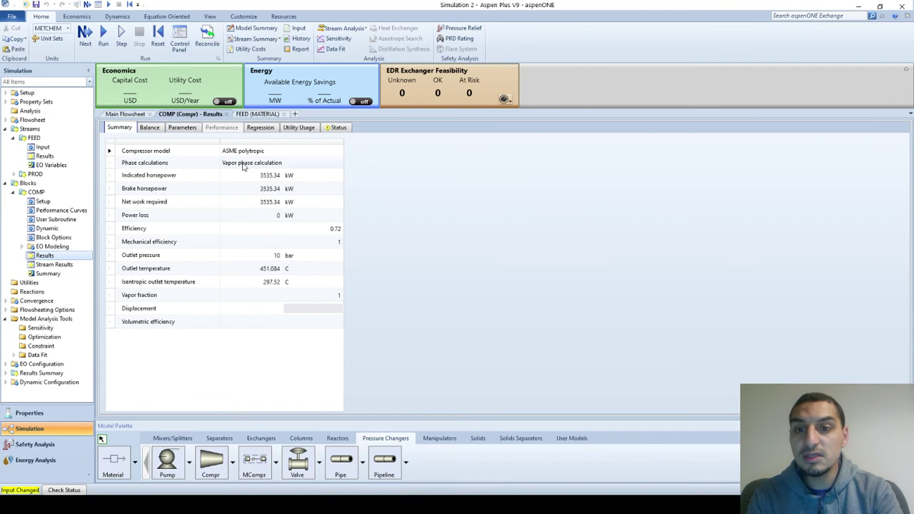
{"action": "left_click", "coordinate": [41, 201]}
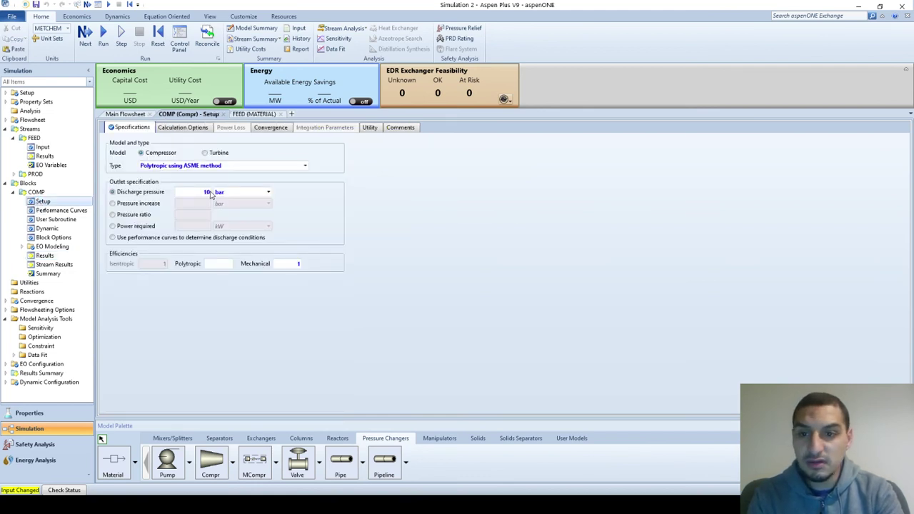
{"action": "left_click", "coordinate": [205, 153]}
{"action": "left_click", "coordinate": [203, 190]}
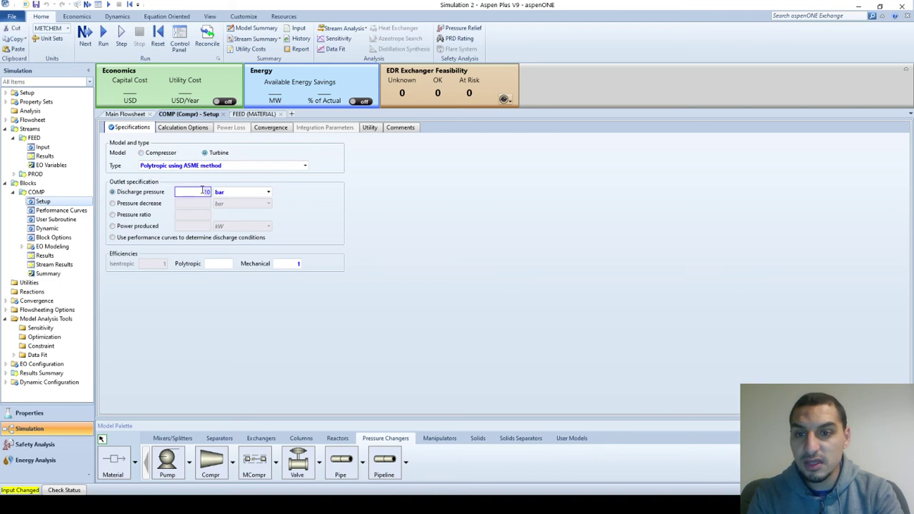
{"action": "type", "text": "1"}
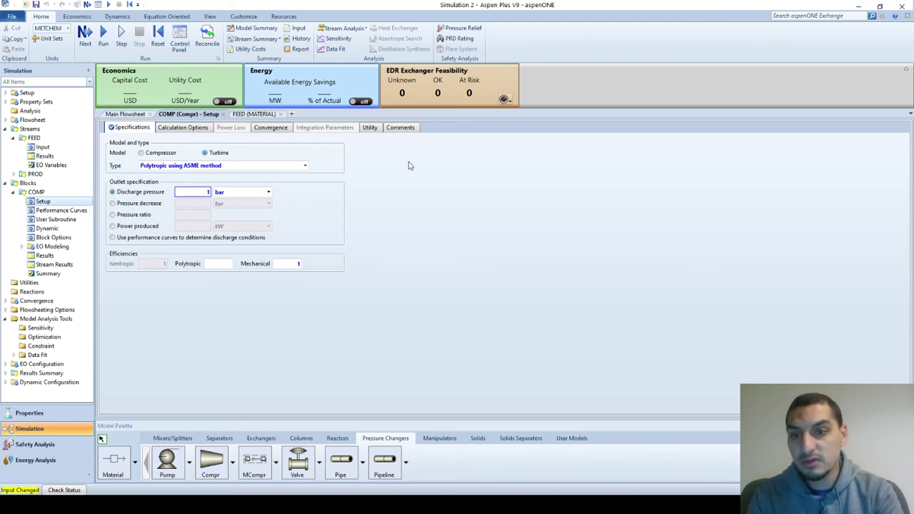
{"action": "left_click", "coordinate": [409, 197]}
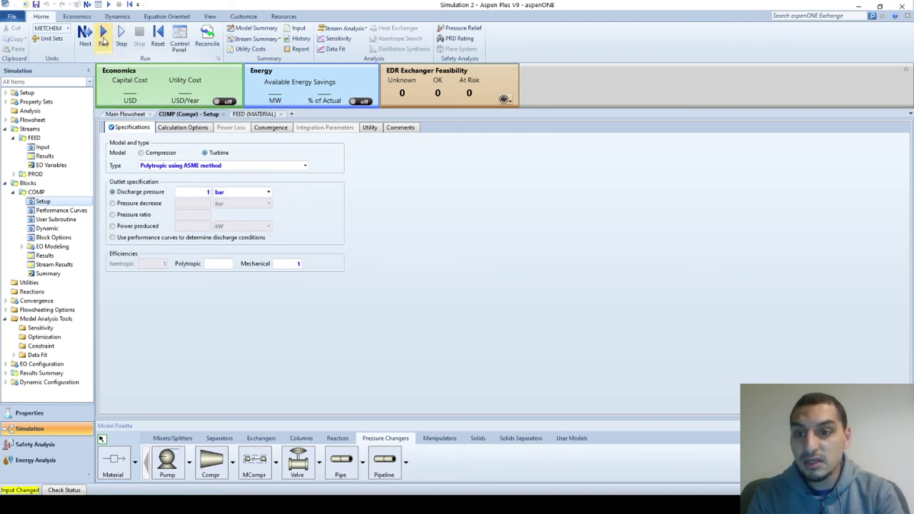
Run the turbine case, review the COMP block's results summary and return to the main flowsheet
{"action": "left_click", "coordinate": [103, 37]}
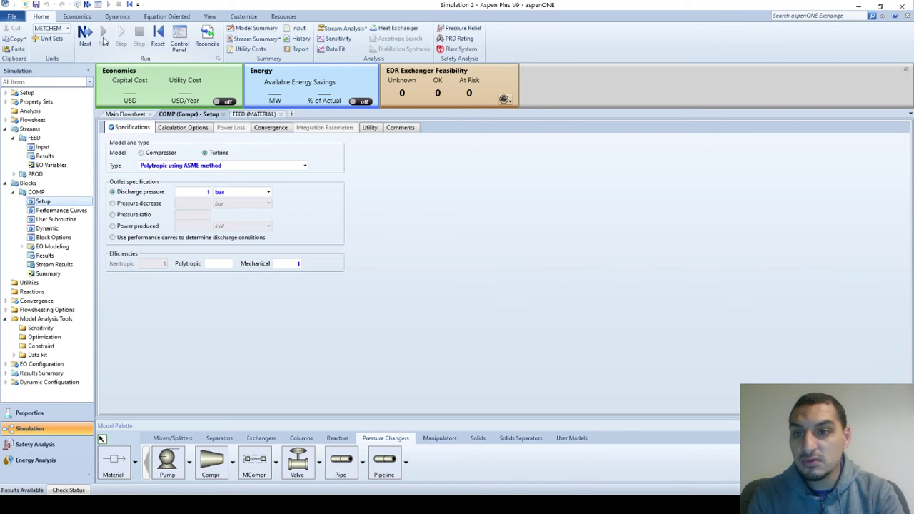
{"action": "left_click", "coordinate": [45, 255]}
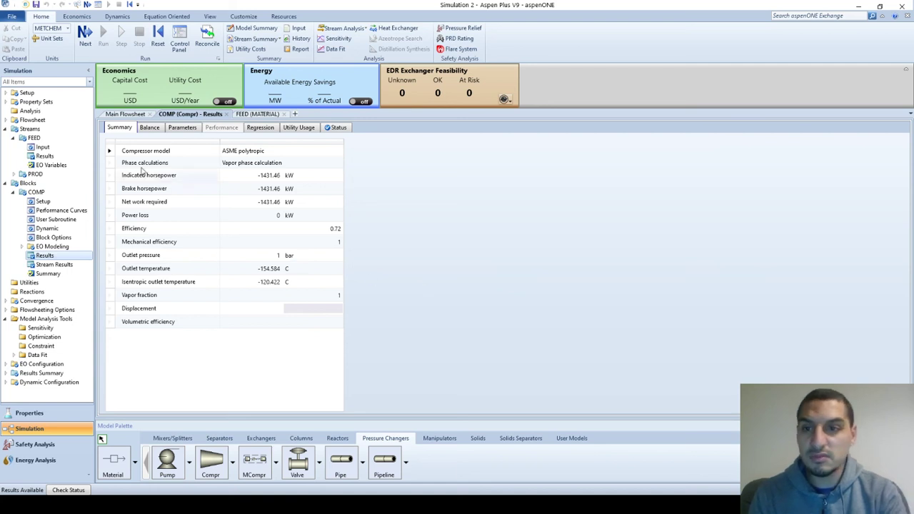
{"action": "left_click", "coordinate": [115, 115]}
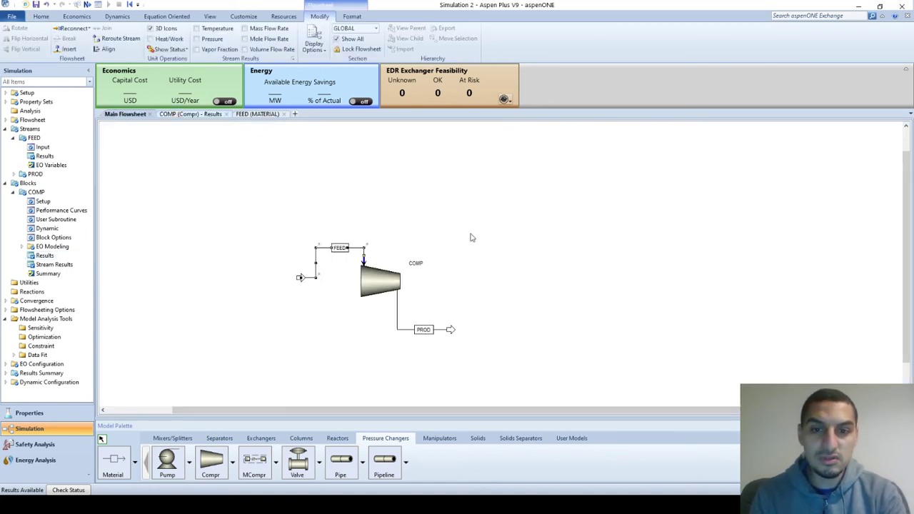